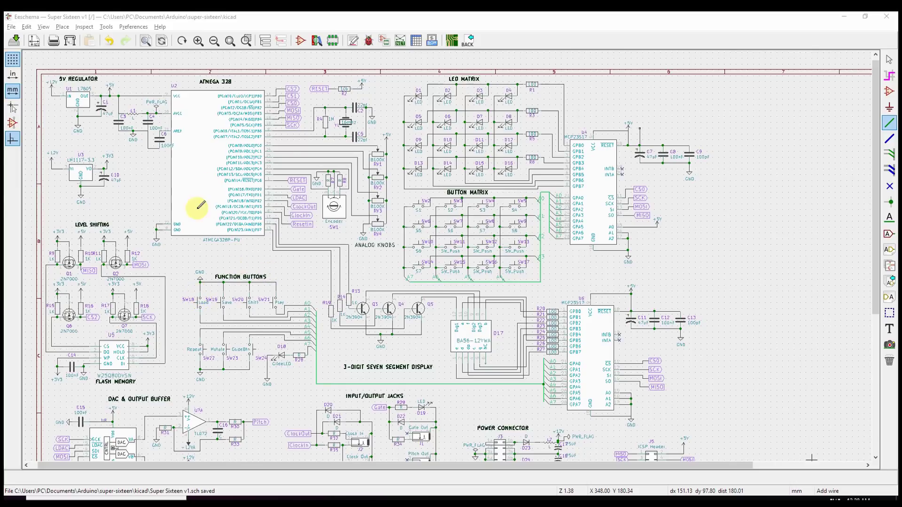
Zoom and pan the schematic to bring the level-shifting and flash memory sections into view.
scroll(168, 192, "up", 2)
scroll(491, 256, "up", 1)
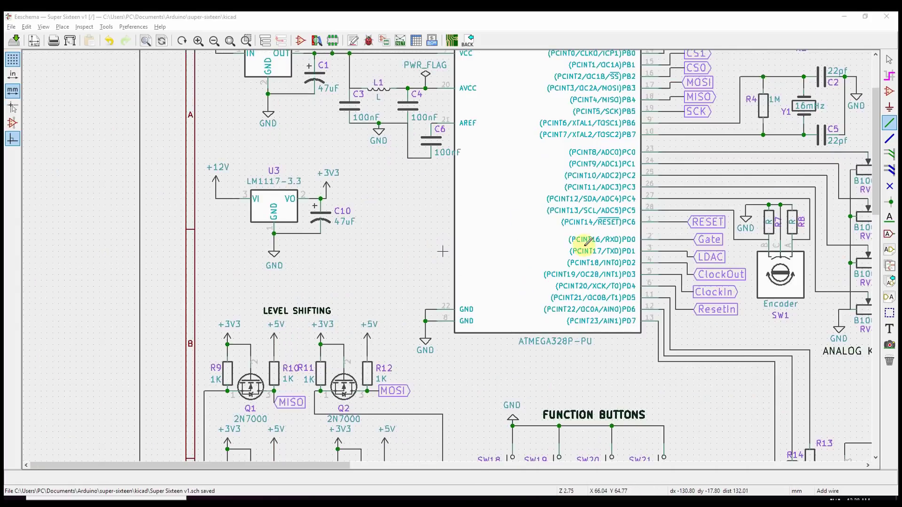
scroll(584, 246, "down", 1)
scroll(445, 249, "up", 3)
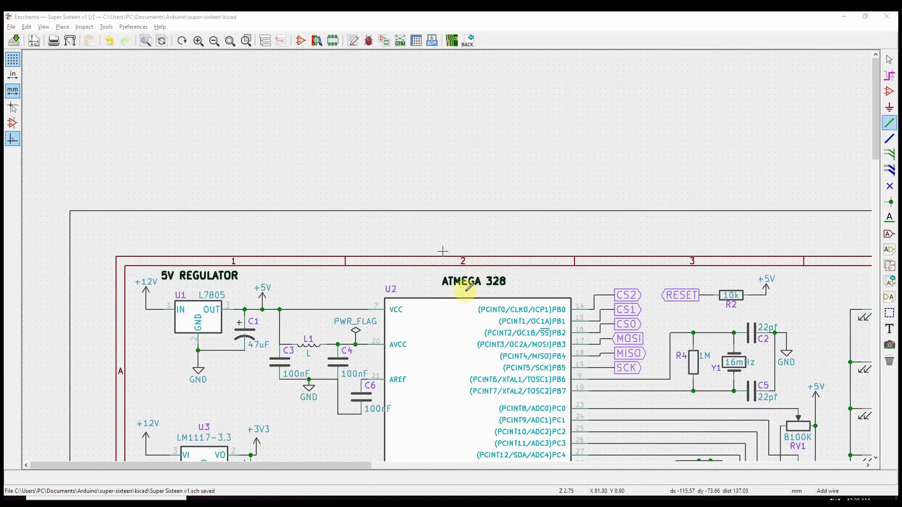
scroll(523, 323, "down", 1)
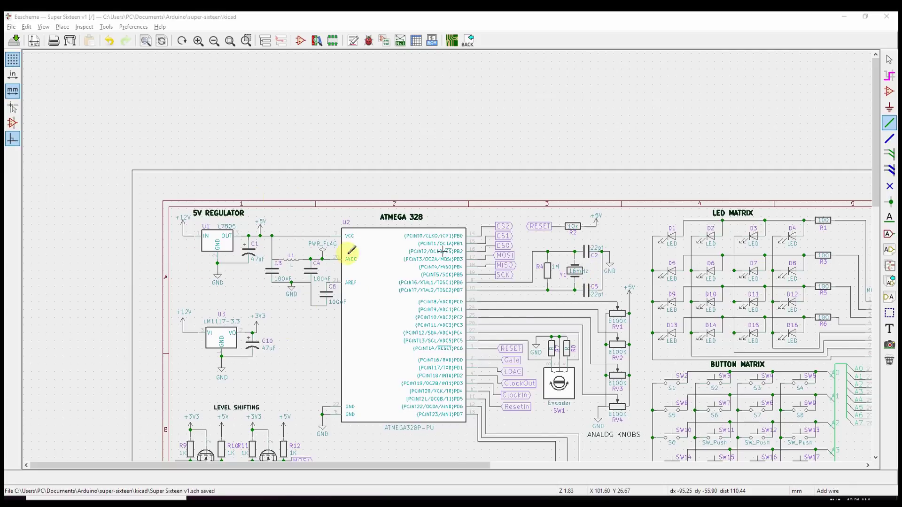
scroll(470, 263, "down", 1)
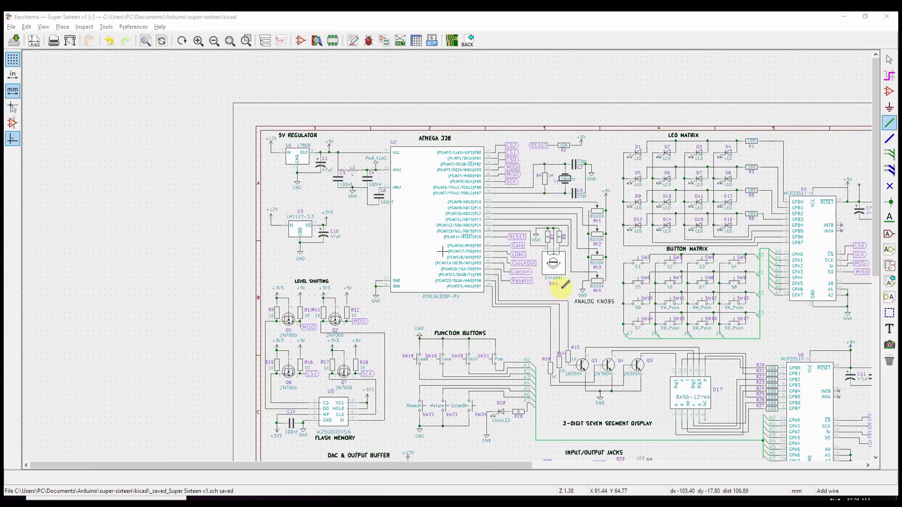
scroll(558, 283, "down", 1)
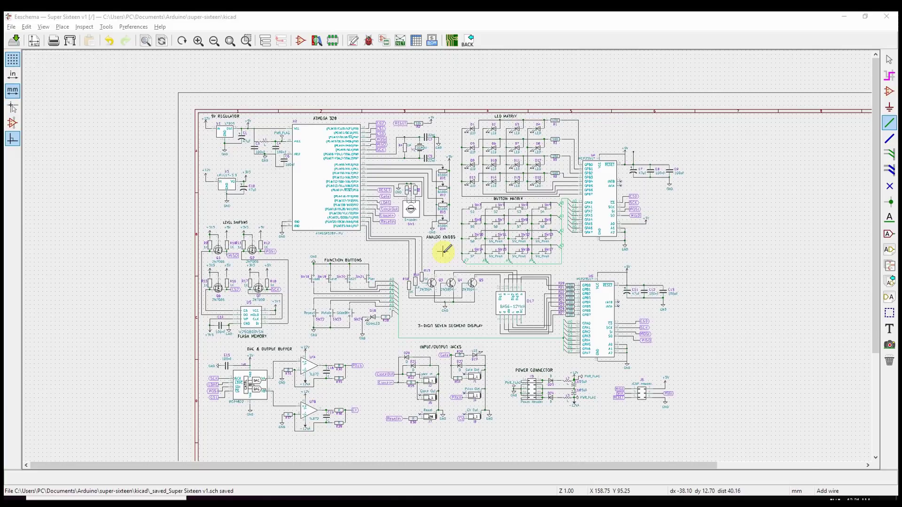
scroll(444, 251, "up", 1)
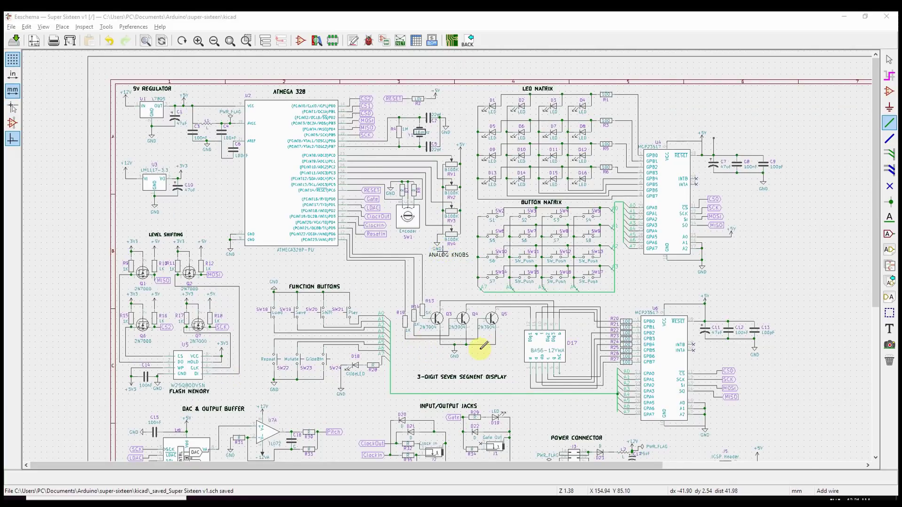
scroll(646, 238, "down", 1)
scroll(389, 256, "up", 2)
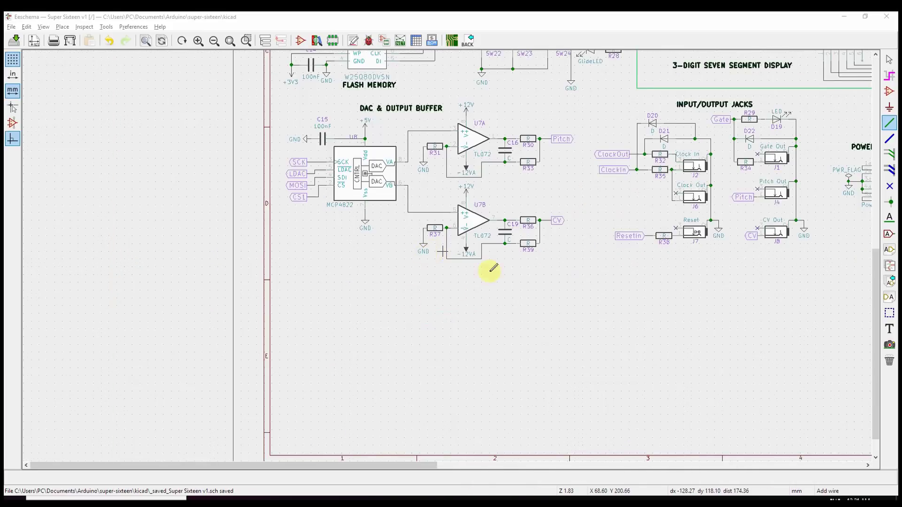
scroll(451, 252, "up", 1)
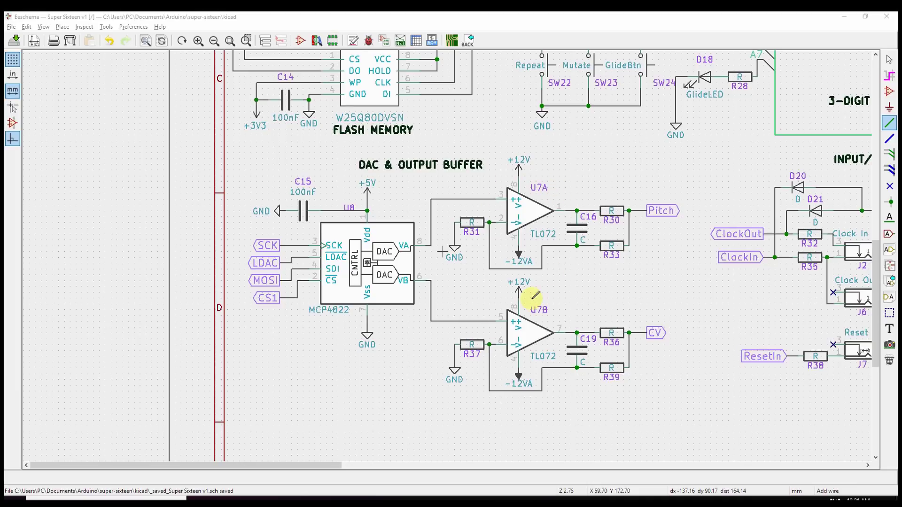
scroll(512, 411, "down", 1)
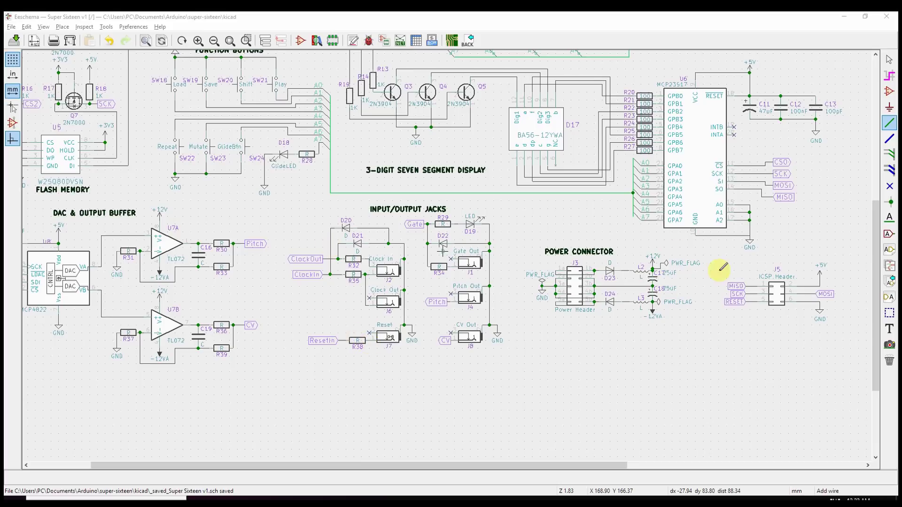
scroll(489, 192, "up", 1)
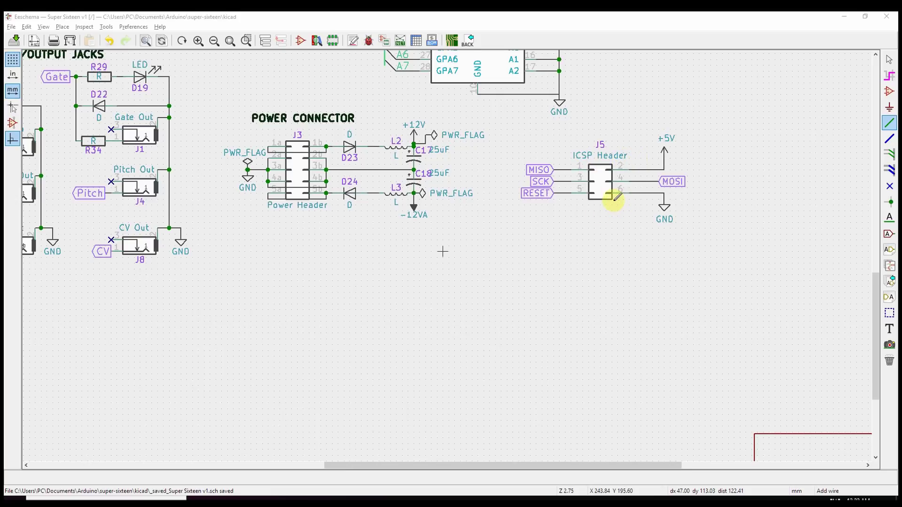
scroll(537, 181, "down", 3)
scroll(441, 252, "up", 2)
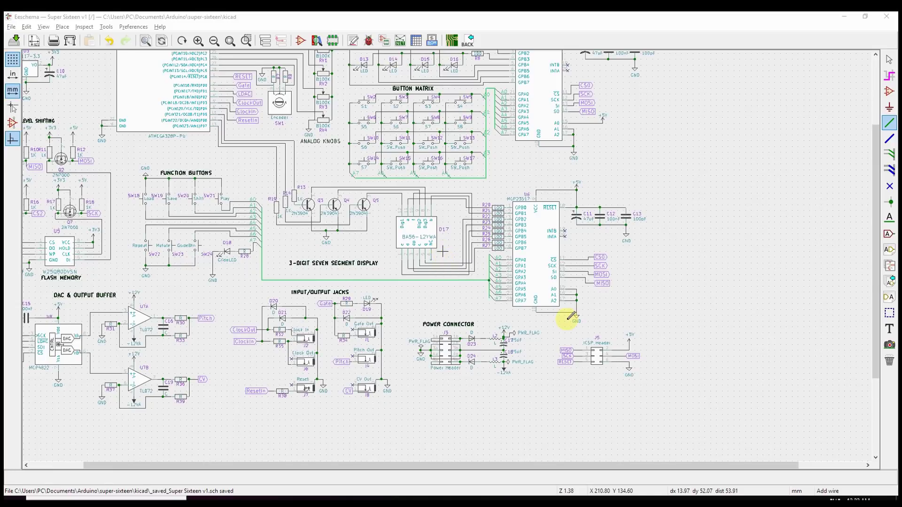
scroll(601, 374, "up", 4)
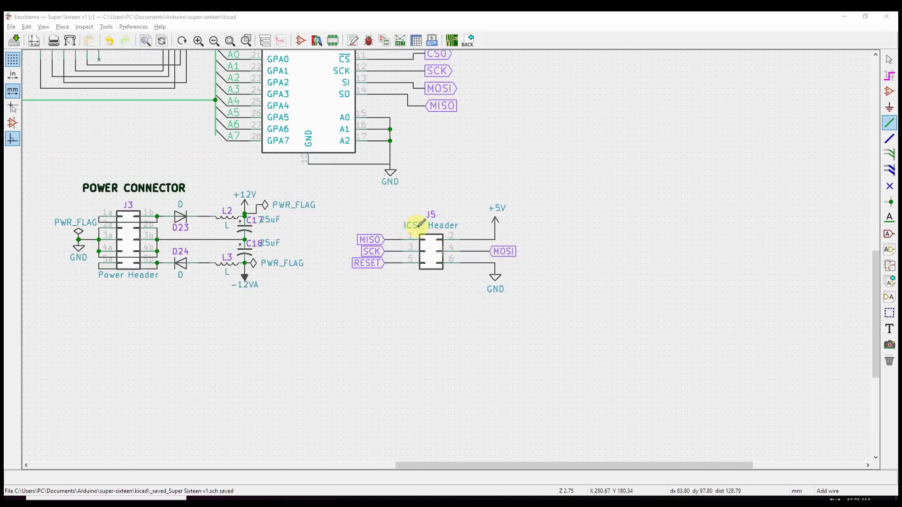
scroll(433, 235, "down", 5)
scroll(442, 249, "up", 1)
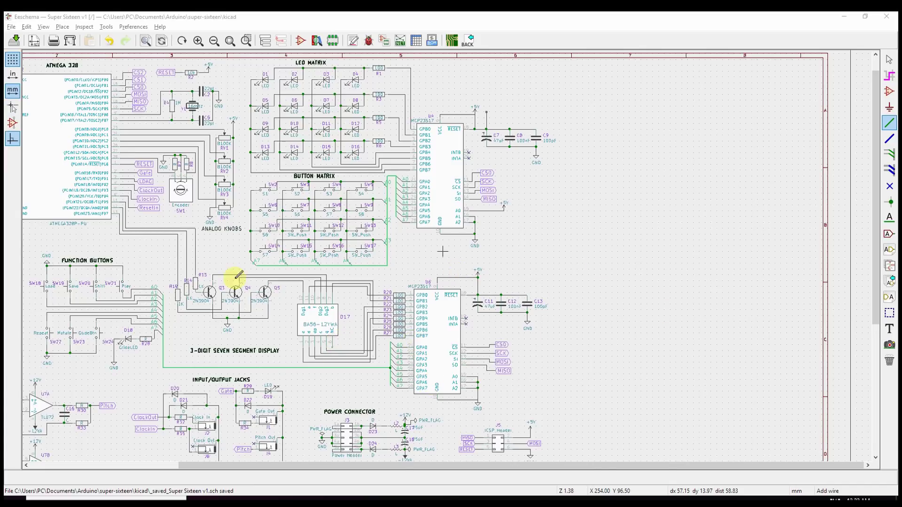
scroll(348, 320, "up", 1)
scroll(444, 253, "down", 1)
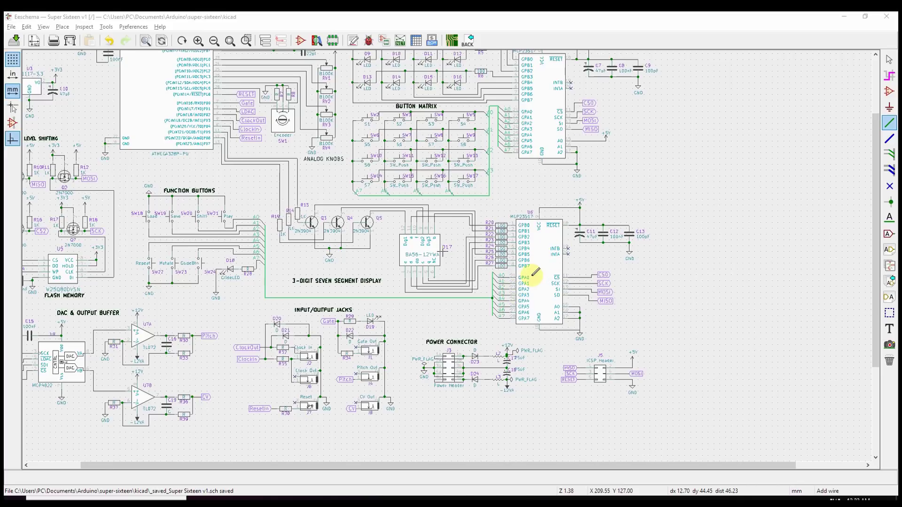
scroll(393, 273, "up", 2)
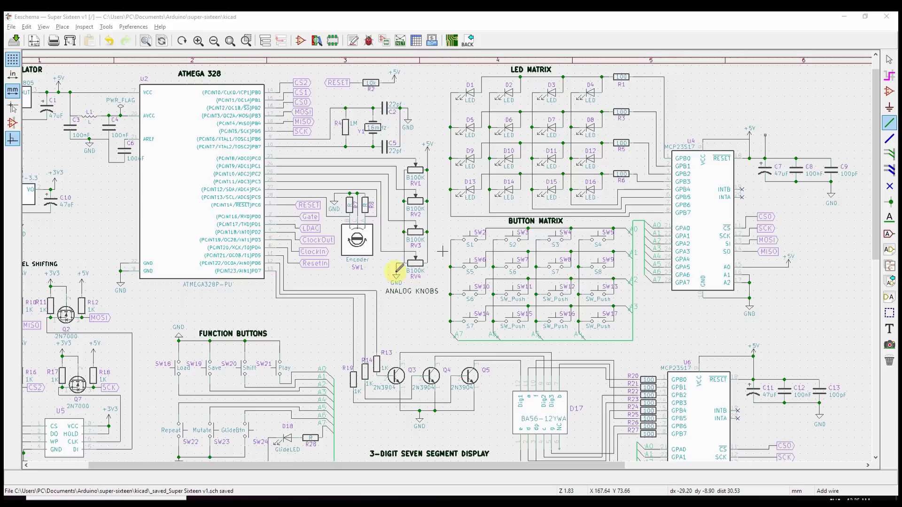
scroll(445, 311, "down", 2)
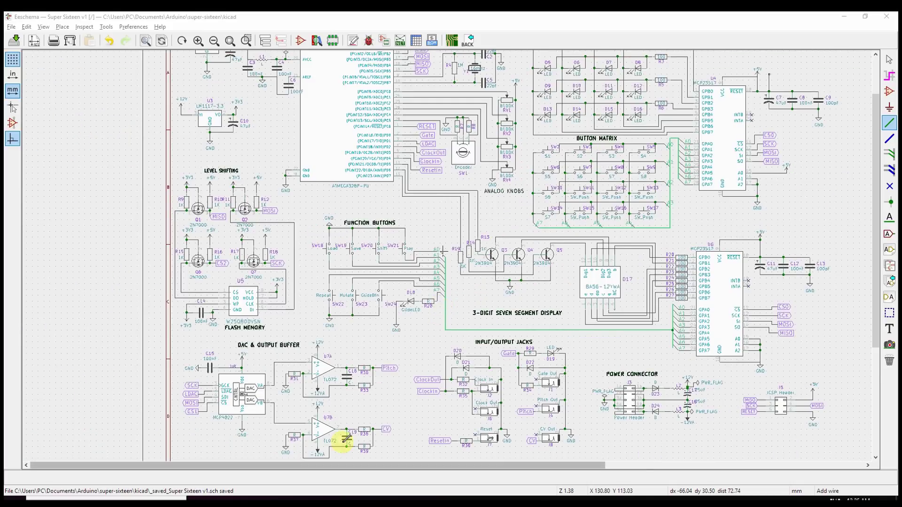
scroll(535, 188, "up", 2)
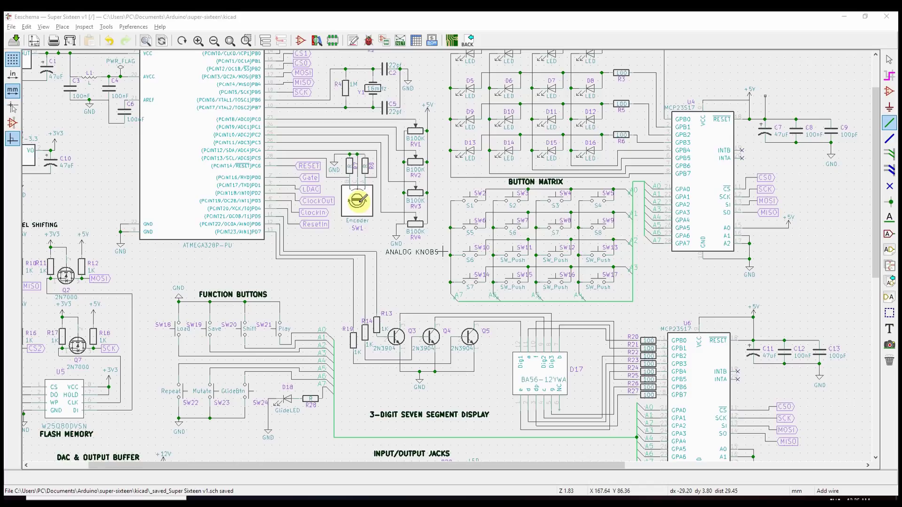
middle_click_drag(160, 296, 514, 226)
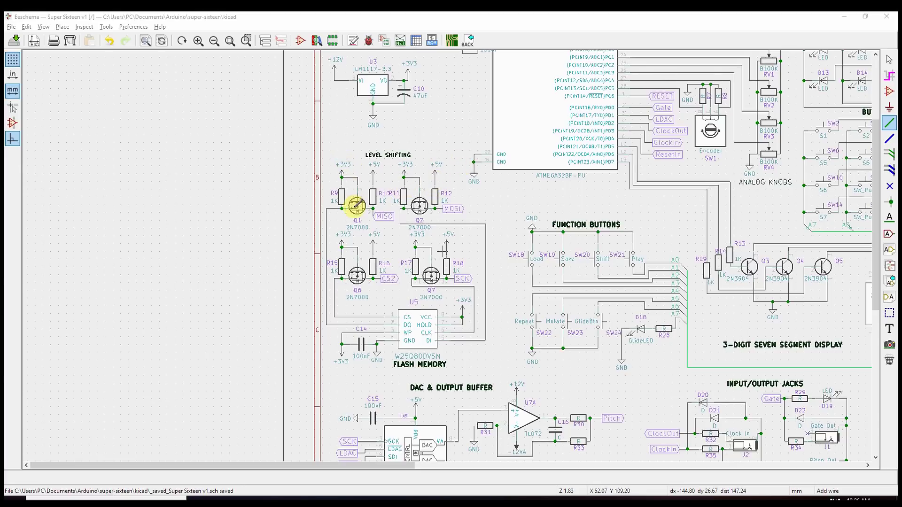
Drop the wire tool, fit the whole sheet, and open the Assign Footprints window.
key("Escape")
key("Home")
scroll(258, 303, "up", 2)
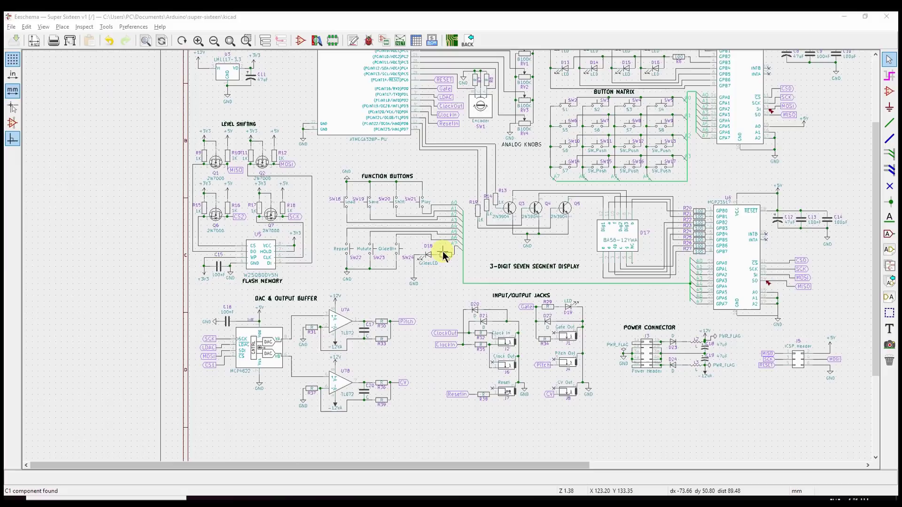
scroll(490, 245, "down", 1)
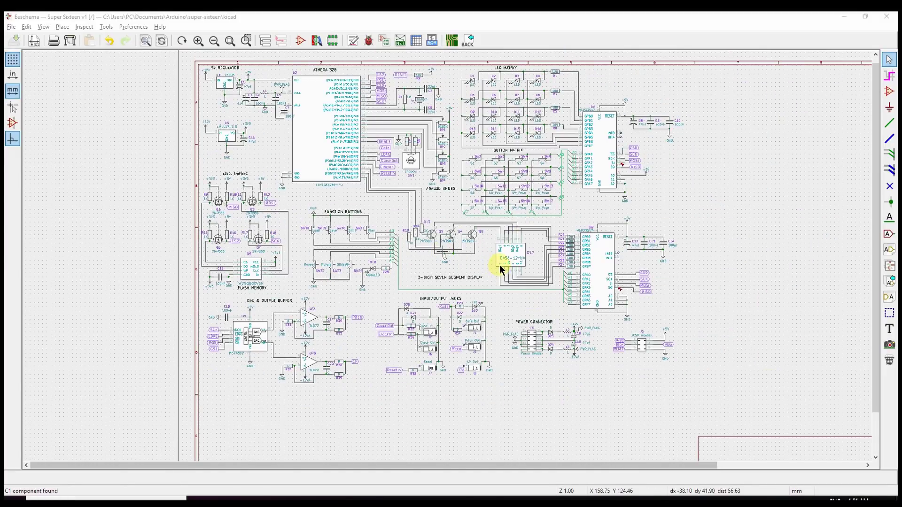
left_click(106, 26)
left_click(141, 155)
Assign CP_Radial_D8.0mm_P2.50mm to C1 and preview its footprint layout enlarged.
scroll(326, 235, "down", 15)
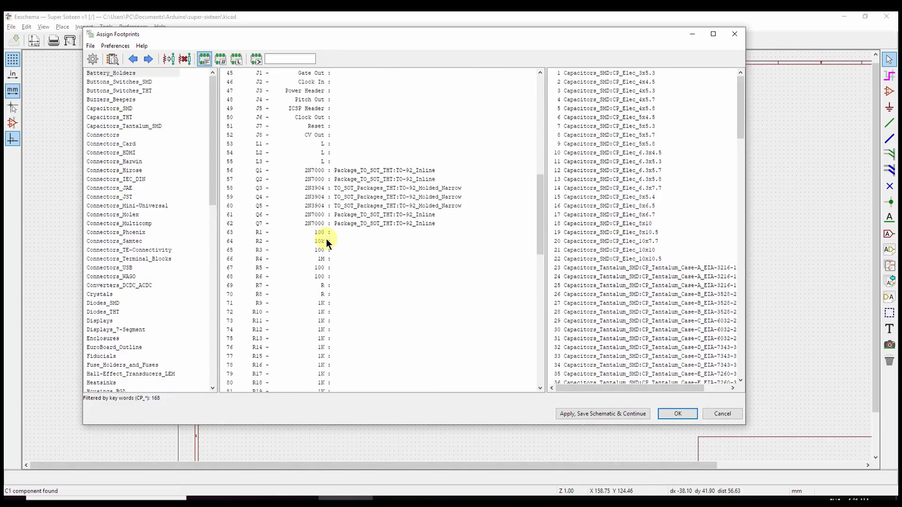
scroll(325, 236, "up", 15)
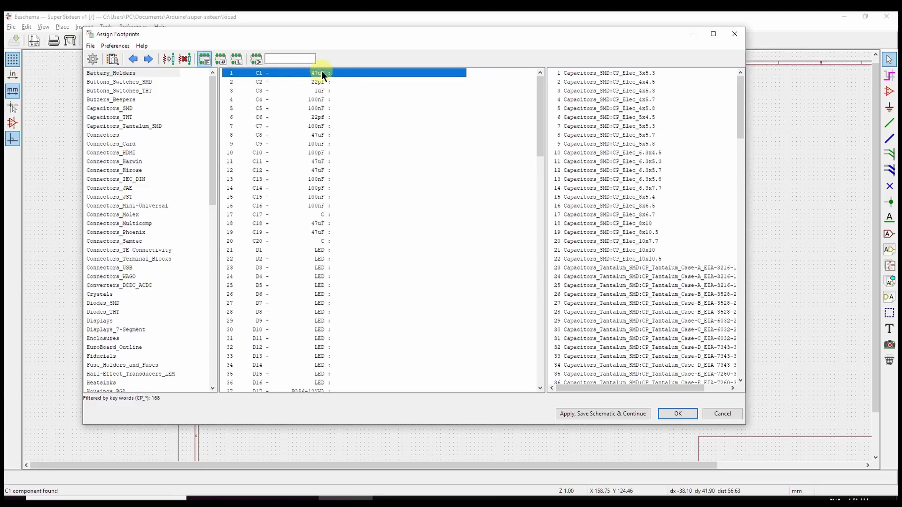
scroll(627, 215, "down", 20)
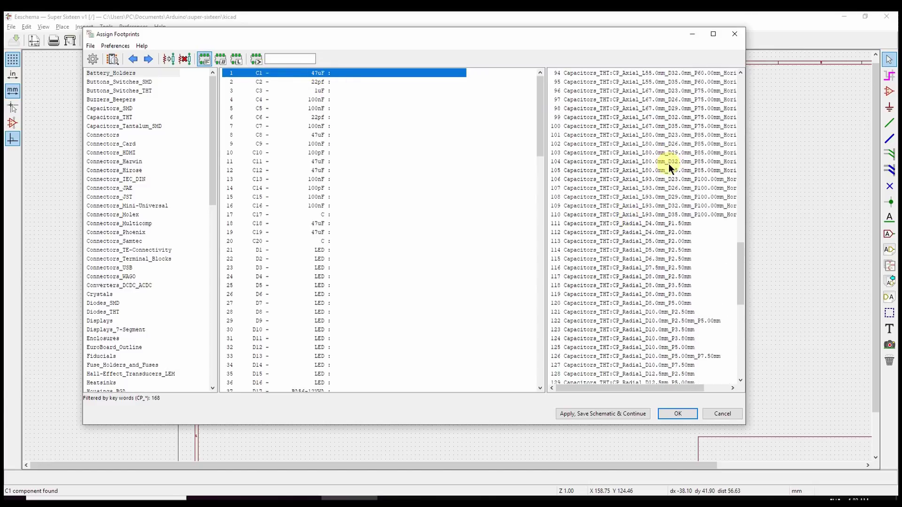
scroll(669, 164, "down", 5)
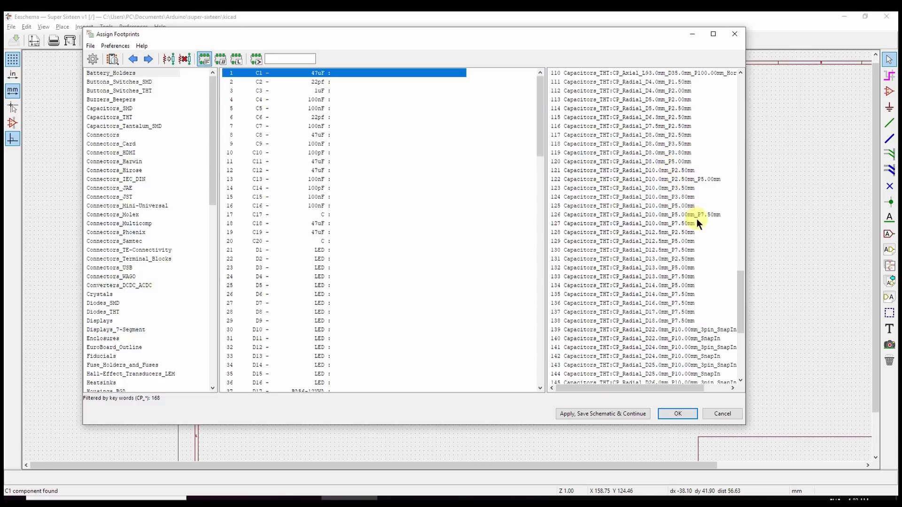
scroll(697, 219, "up", 4)
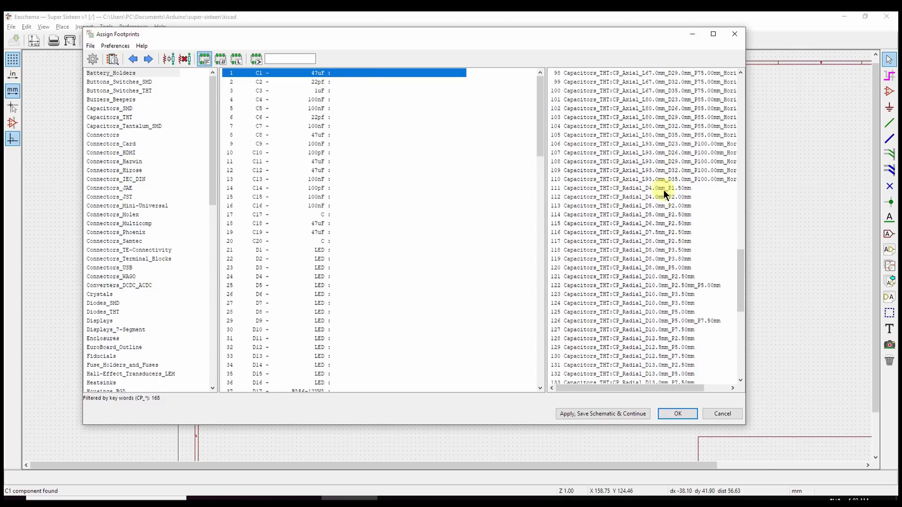
double_click(681, 238)
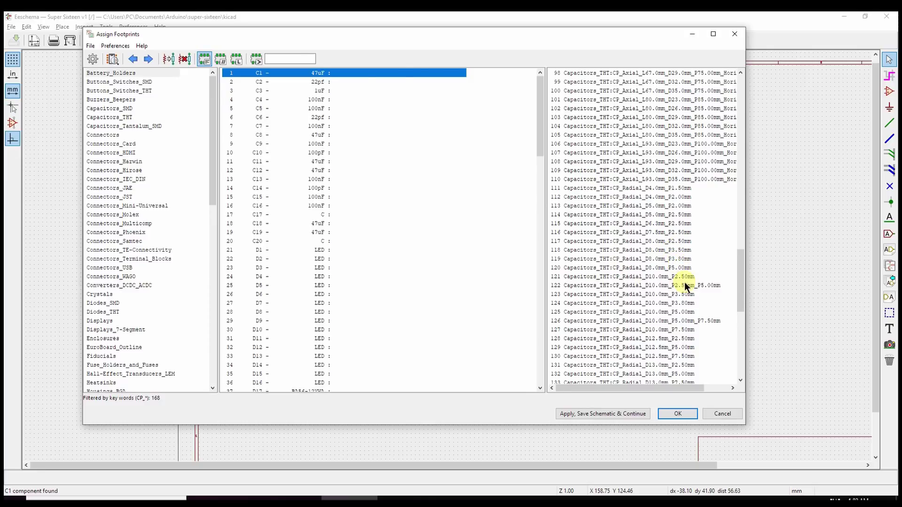
left_click(111, 58)
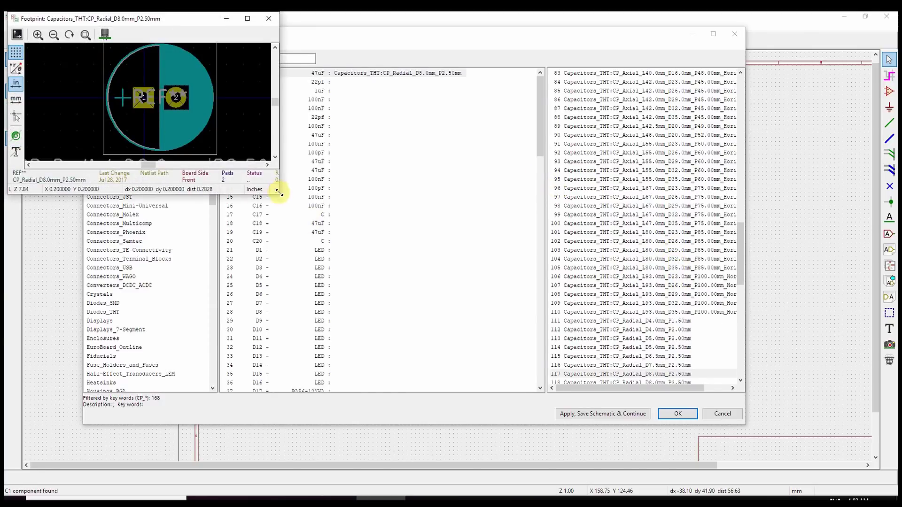
left_click_drag(277, 191, 368, 296)
scroll(218, 177, "down", 2)
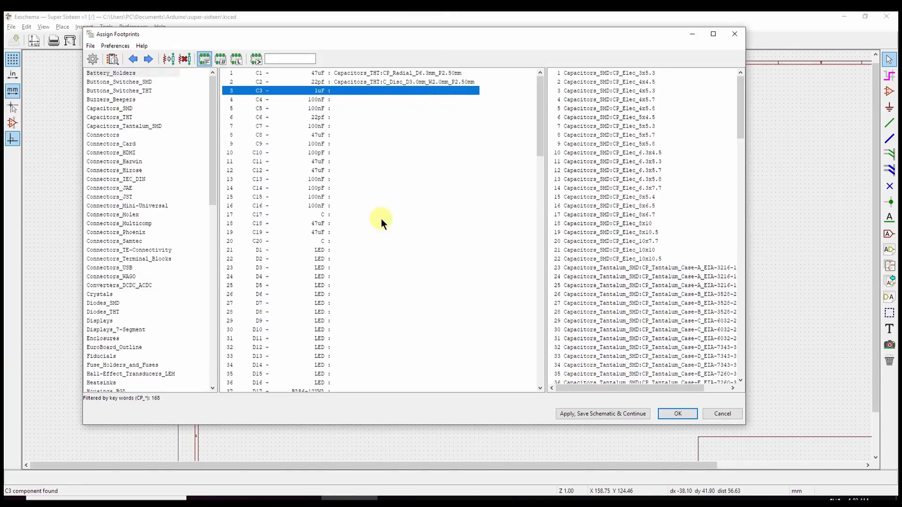
scroll(347, 161, "down", 15)
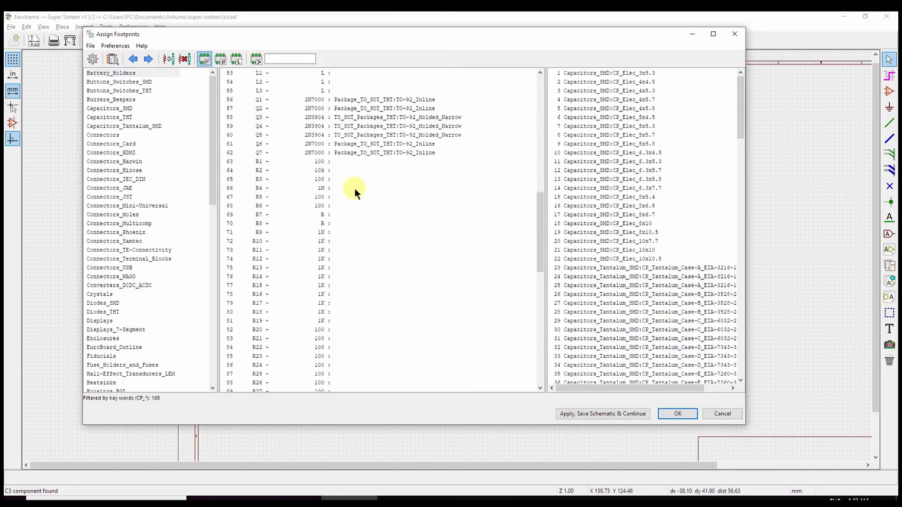
scroll(355, 187, "up", 15)
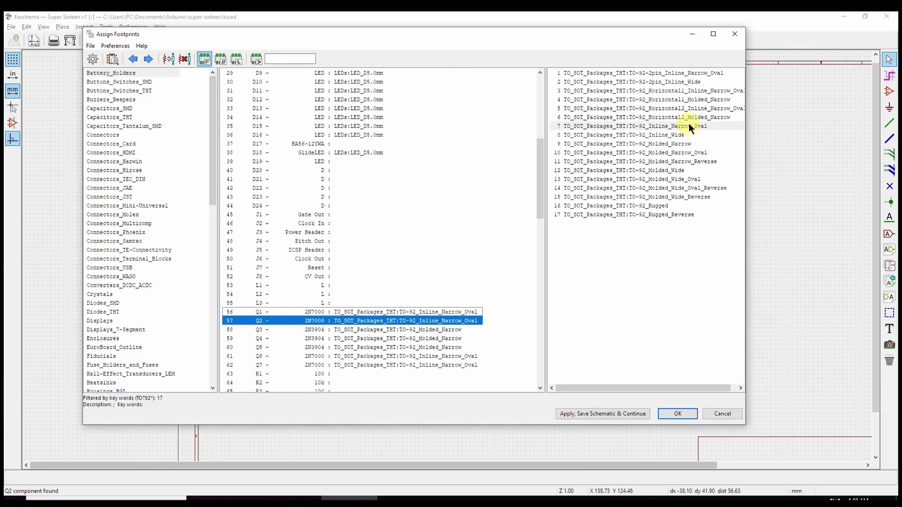
Give the resistors the 7.62mm axial footprint and switches SW2–SW17 the tactile switch footprint.
key("Down")
key("Down")
key("Down")
key("Down")
key("Down")
key("Down")
key("Down")
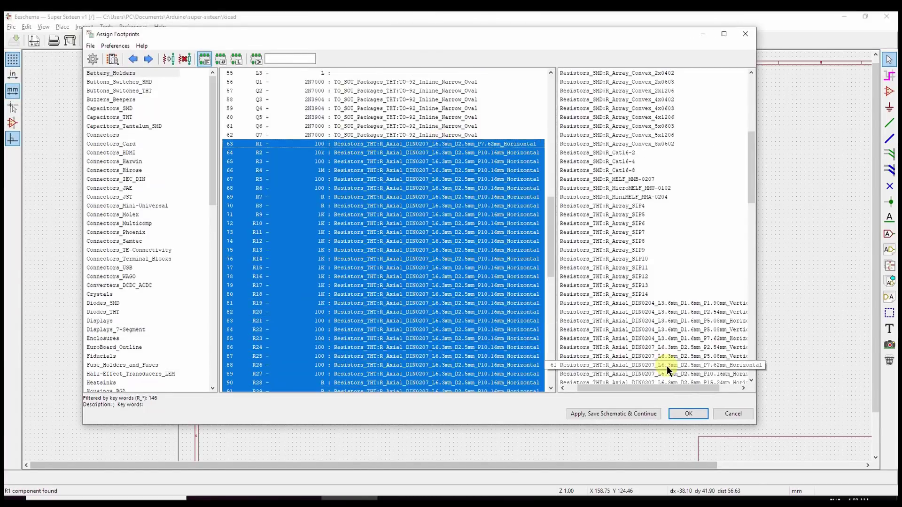
double_click(667, 365)
key("Down")
key("Down")
key("Down")
key("Down")
key("Down")
key("Down")
key("Down")
key("Down")
key("Down")
key("Down")
key("Down")
key("Down")
key("Down")
key("Down")
key("Down")
key("Down")
key("Down")
key("Down")
key("Down")
key("Down")
left_click(209, 65)
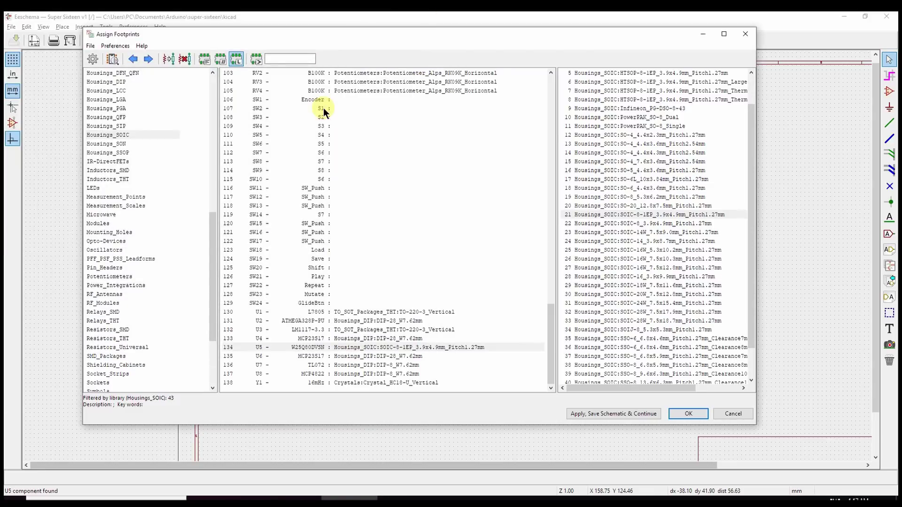
left_click(323, 108)
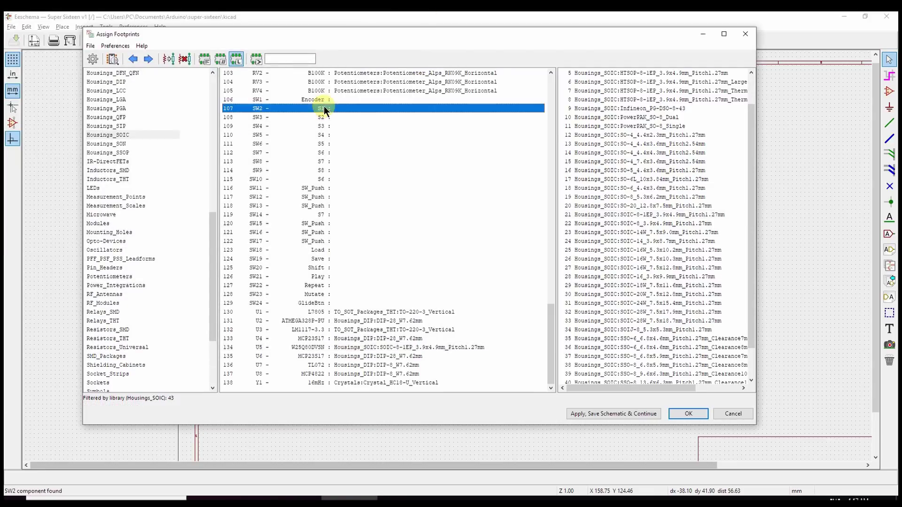
left_click(315, 241, "shift")
scroll(132, 260, "up", 10)
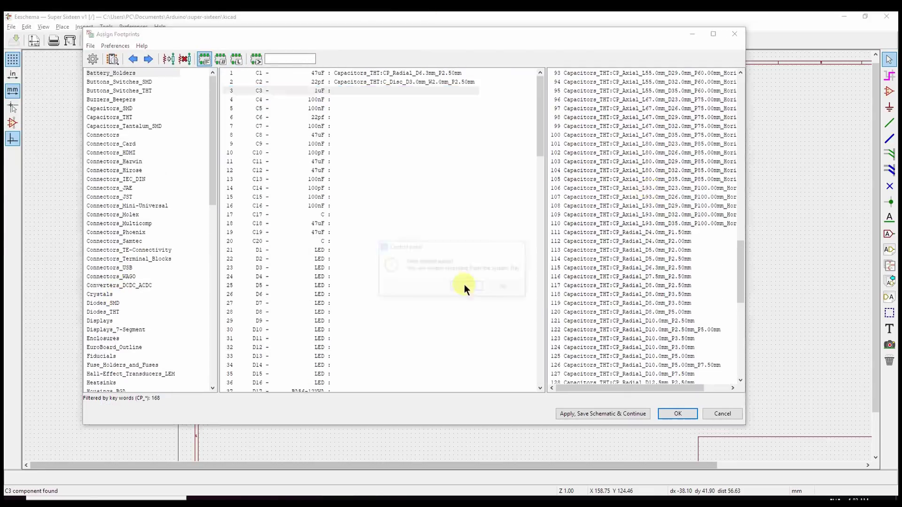
double_click(658, 231)
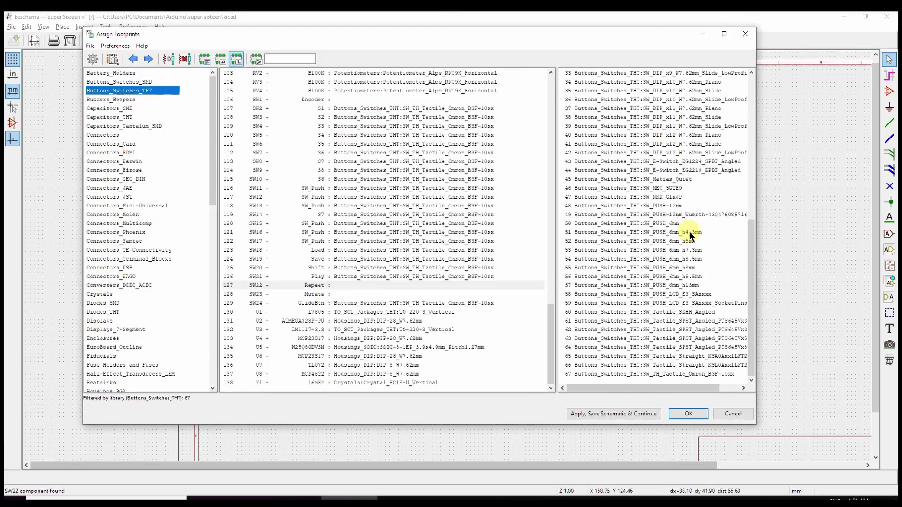
Assign a horizontal axial inductor footprint to L1–L3 and confirm all assignments.
scroll(426, 204, "up", 20)
left_click_drag(337, 161, 337, 179)
double_click(673, 240)
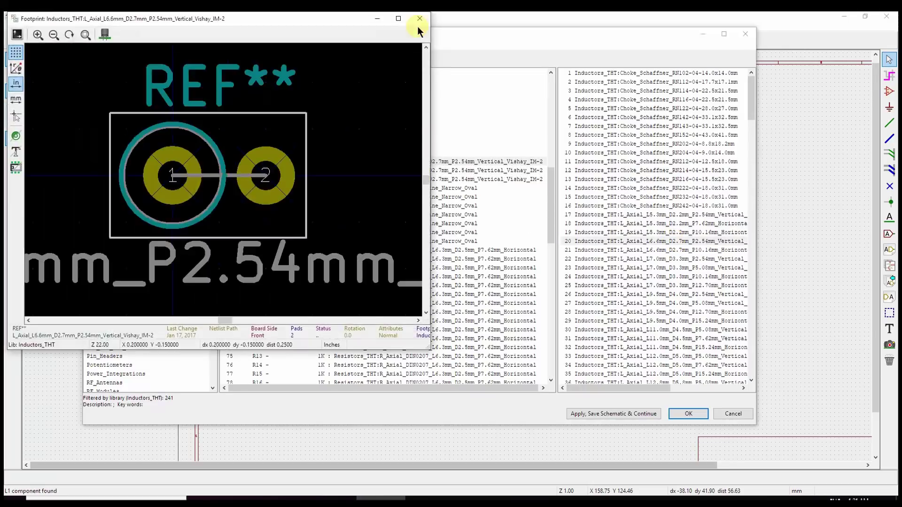
left_click(419, 20)
double_click(702, 229)
left_click(415, 15)
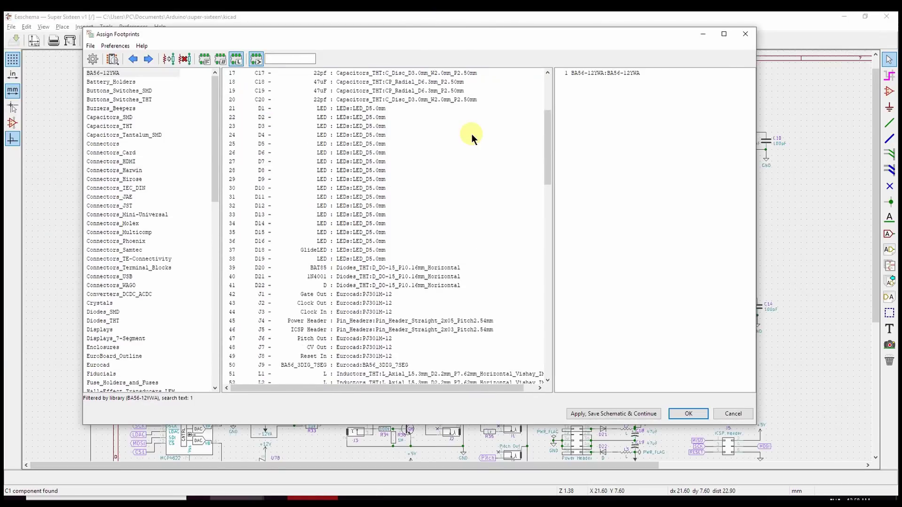
scroll(471, 134, "down", 20)
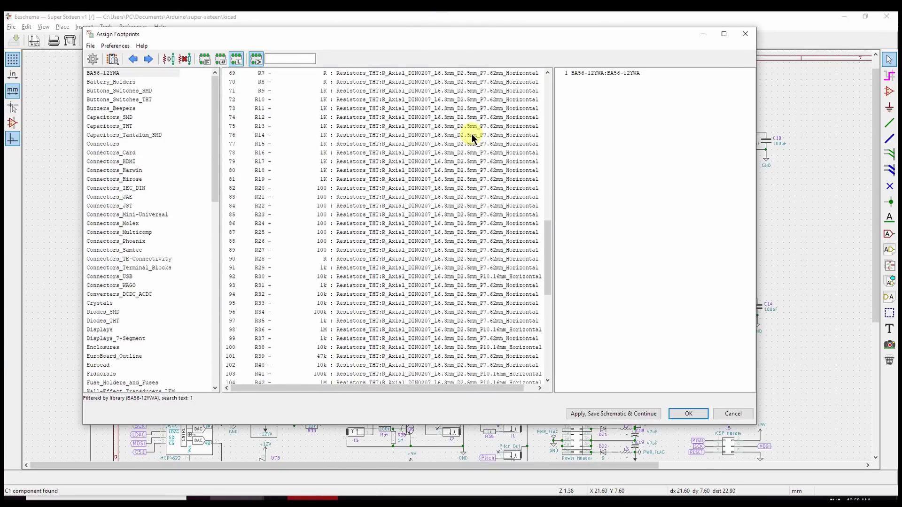
scroll(465, 141, "up", 20)
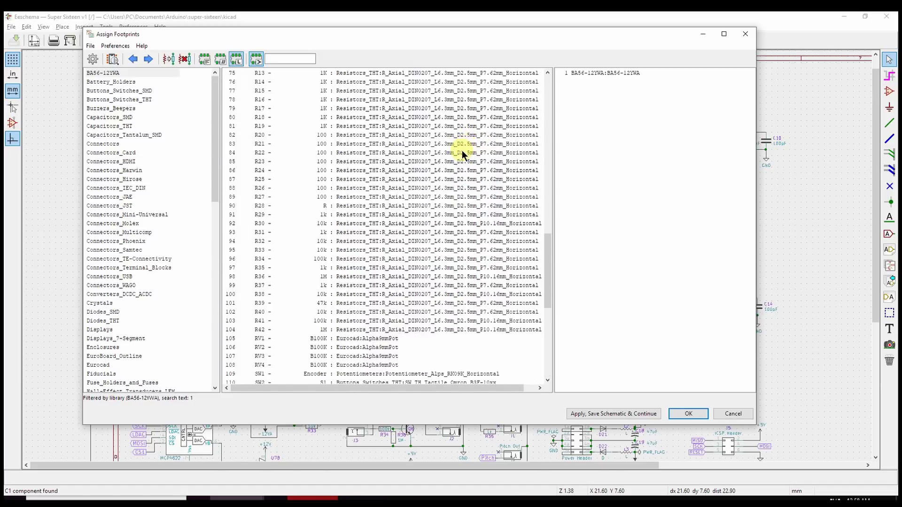
left_click(745, 36)
Export the Pcbnew netlist as Super Sixteen v1.net and launch the board editor.
left_click(399, 41)
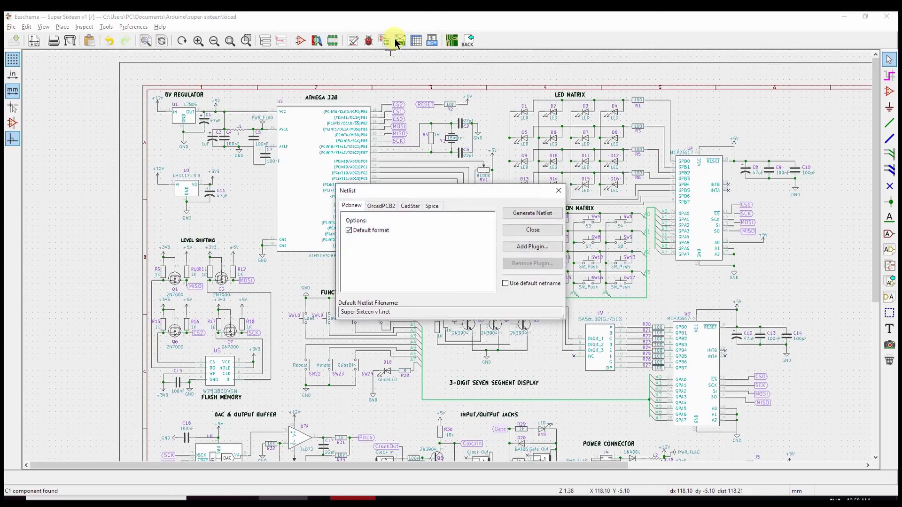
left_click(533, 213)
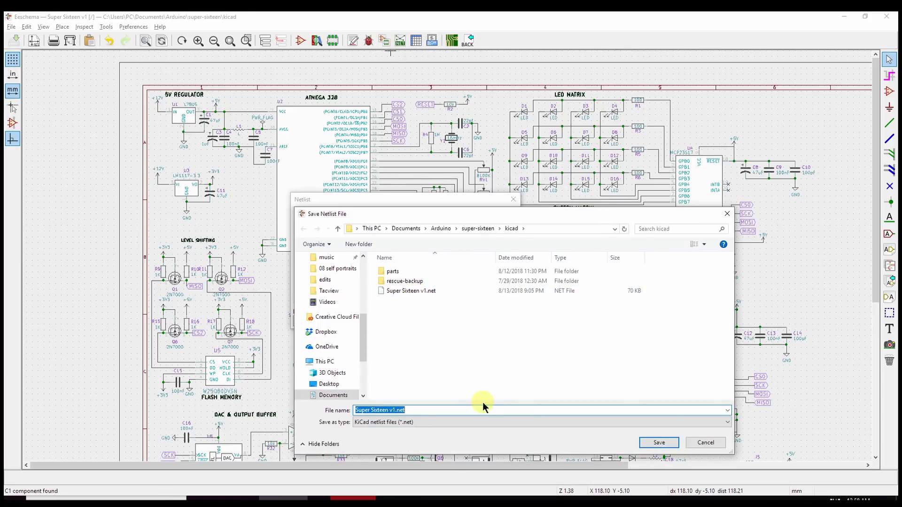
left_click(652, 441)
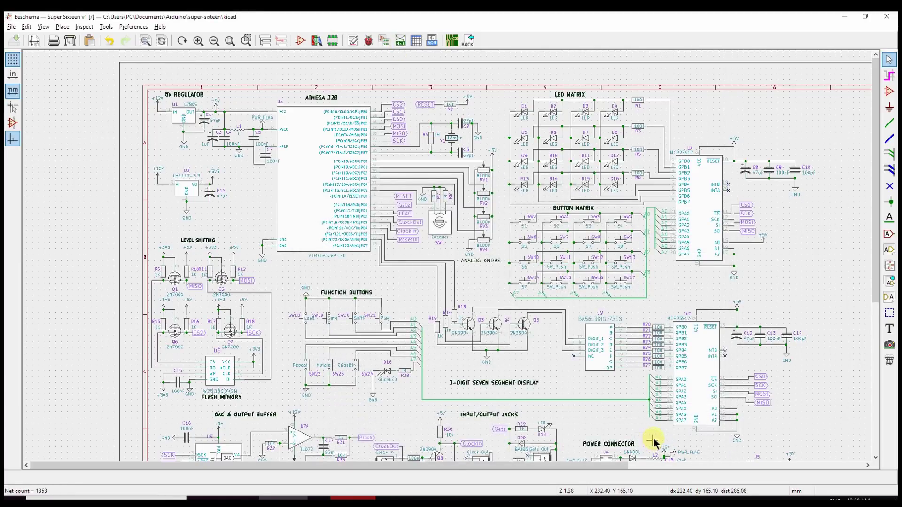
left_click(451, 40)
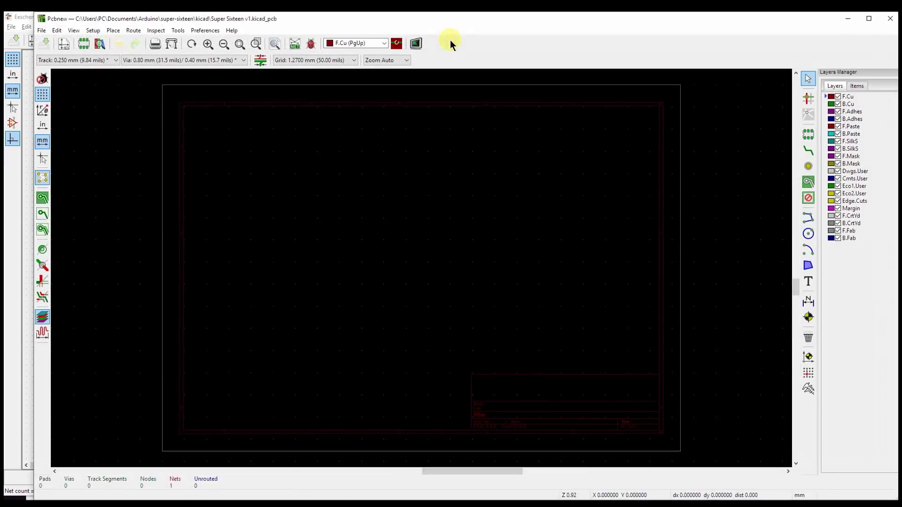
Maximize Pcbnew and read Super Sixteen v1.net, loading 476 pads and 114 nets onto the board.
double_click(524, 22)
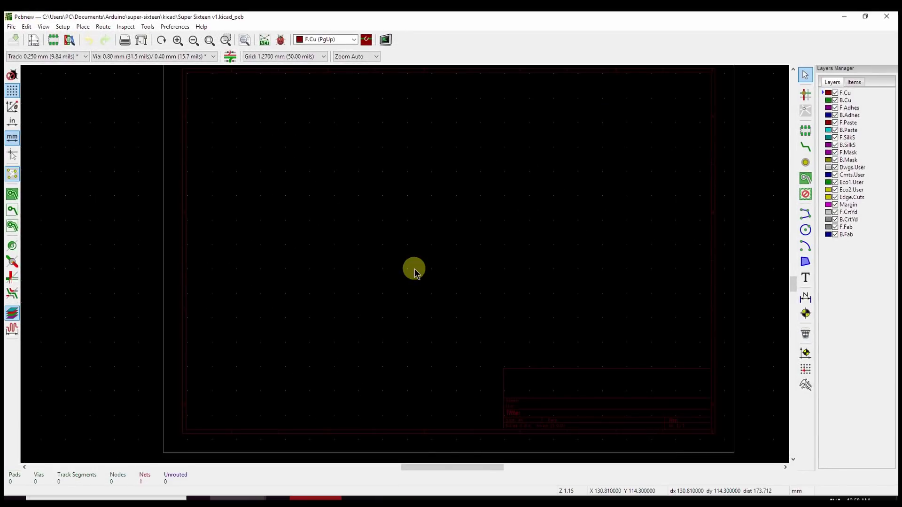
left_click(265, 40)
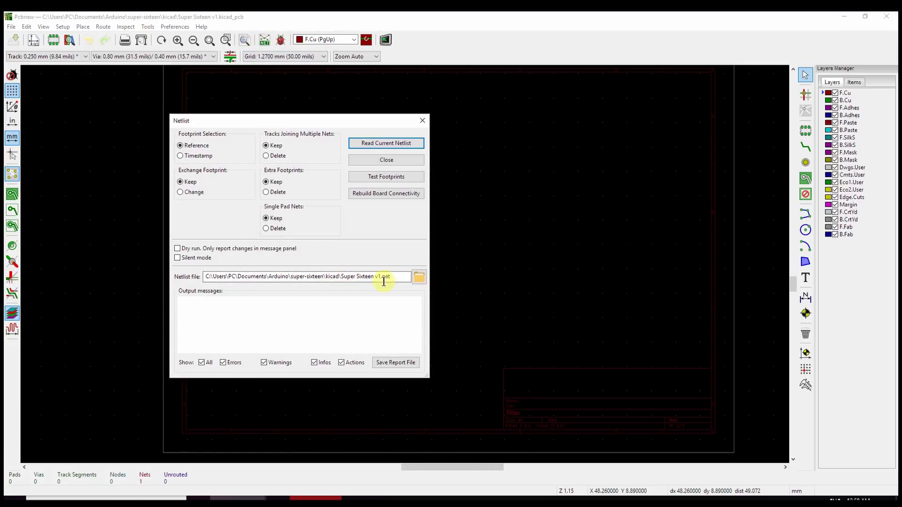
left_click(381, 143)
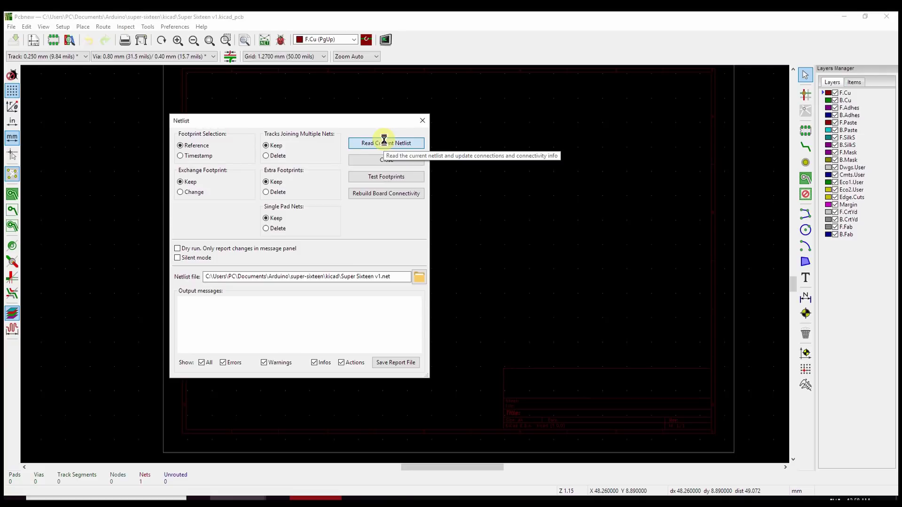
left_click(422, 121)
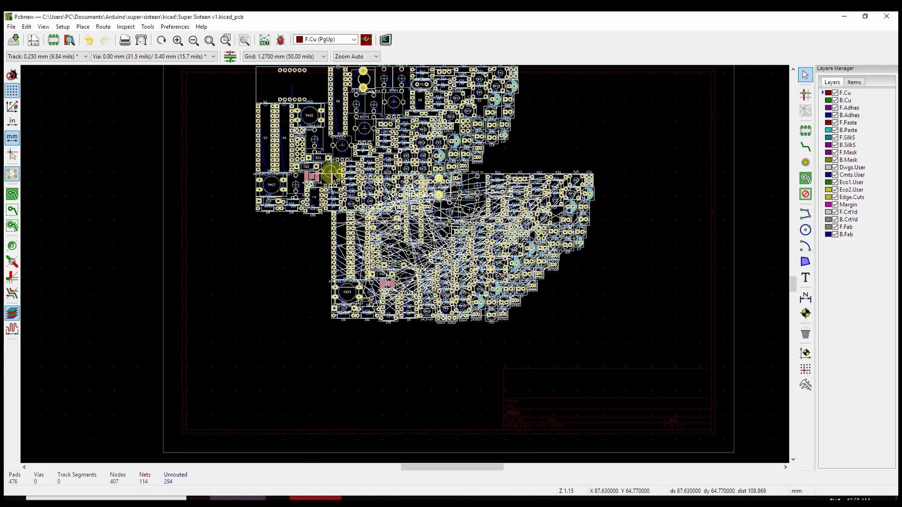
Draw a closed rectangular outline with graphic lines on F.SilkS beside the parts cluster.
key("Escape")
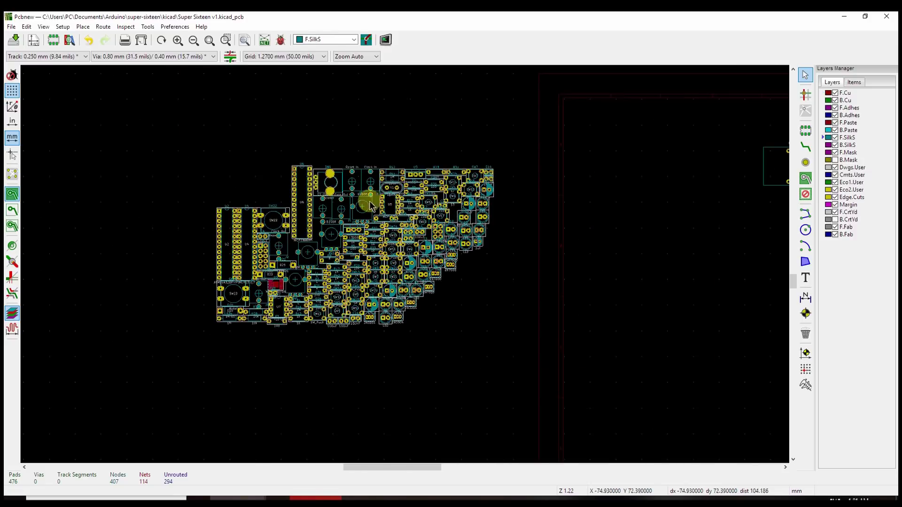
scroll(598, 278, "down", 1)
scroll(531, 285, "down", 1)
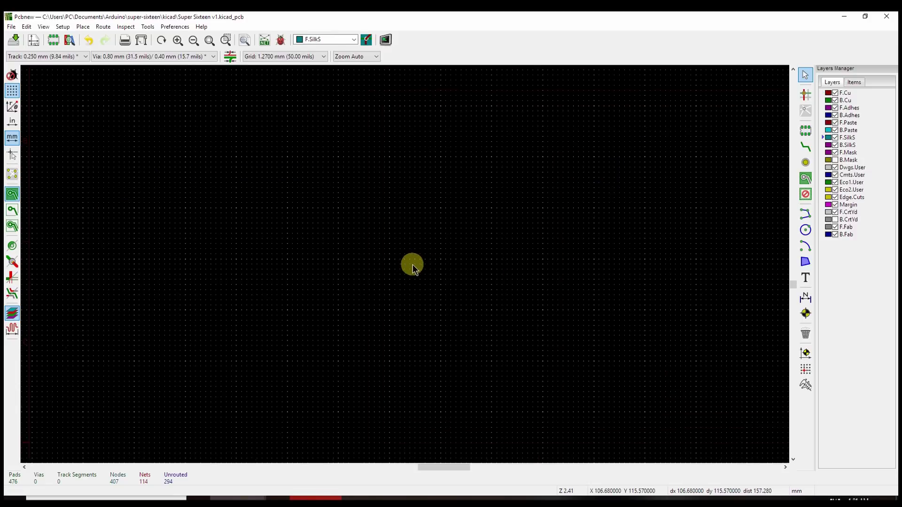
scroll(392, 262, "up", 1)
key("ctrl+shift+l")
left_click(364, 189)
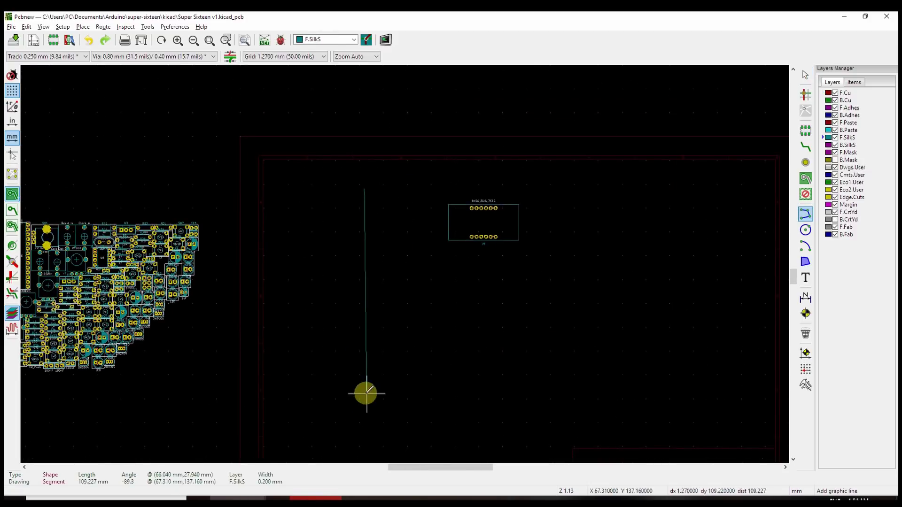
left_click(364, 416)
left_click(600, 416)
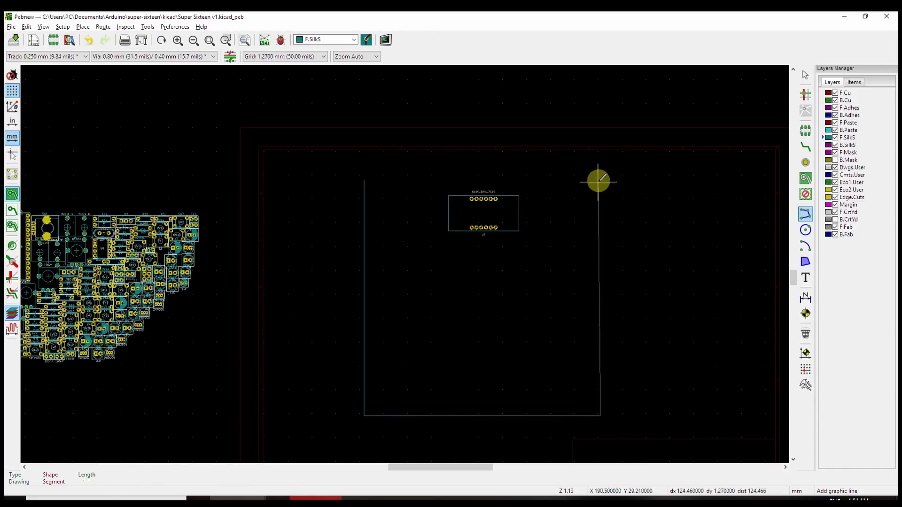
left_click(600, 184)
double_click(364, 185)
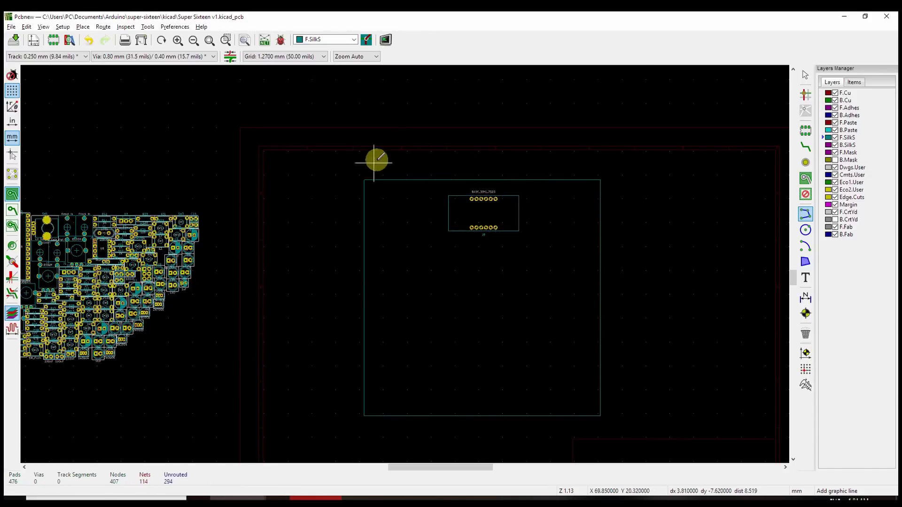
Move a first footprint from the cluster into the outline.
key("Escape")
scroll(533, 292, "left", 2, "ctrl")
left_click_drag(232, 196, 584, 201)
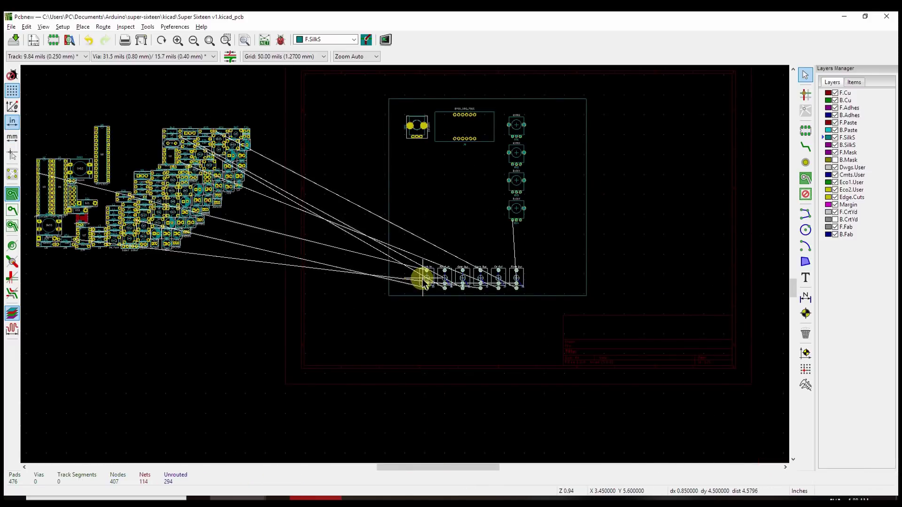
Place U4 at the board's bottom right, U2 rotated 90°, and SW24 on the board.
left_click(43, 188)
scroll(40, 199, "up", 2)
left_click_drag(483, 175, 651, 322)
left_click(411, 260)
scroll(402, 262, "up", 2)
left_click_drag(411, 263, 653, 299)
key("r")
scroll(323, 235, "down", 2)
left_click(653, 299)
Drop SW15 beside SW14, shift U4 right and down, and move SW13 right.
scroll(485, 262, "down", 2)
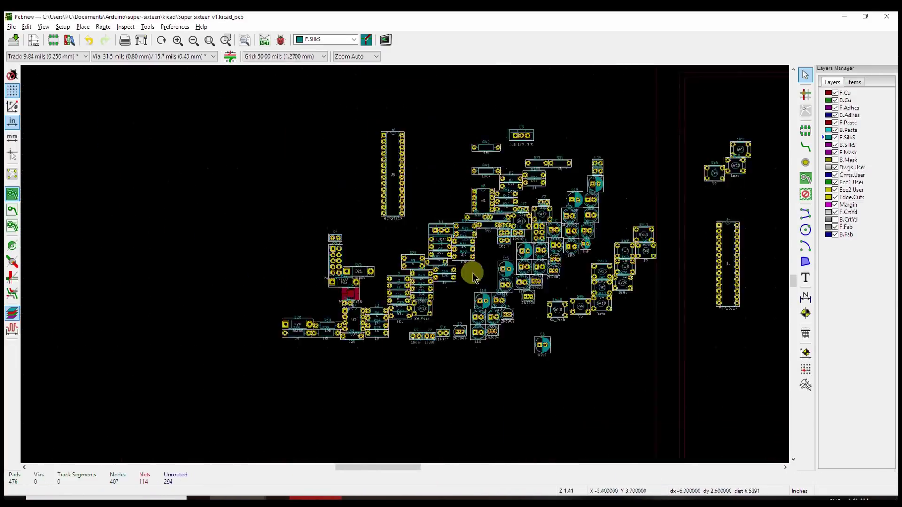
left_click(469, 268)
scroll(469, 268, "up", 2)
scroll(405, 265, "down", 1)
left_click(477, 296)
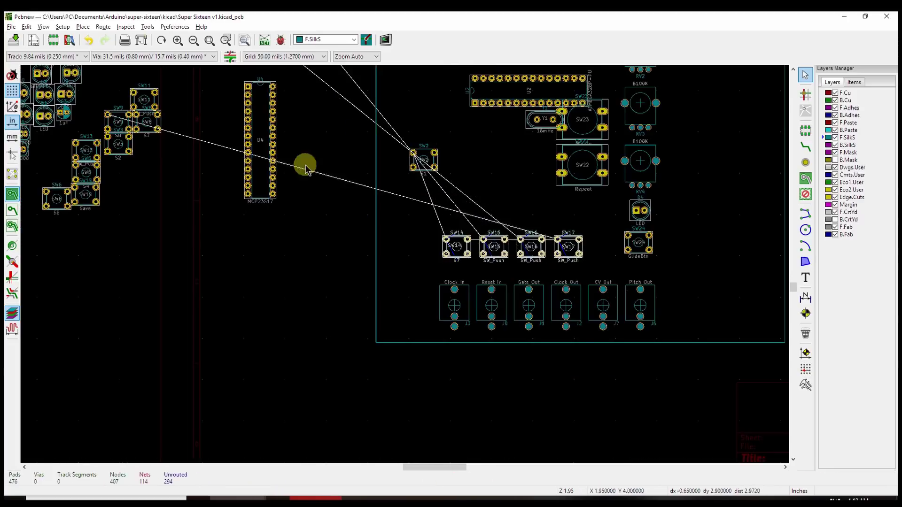
left_click_drag(248, 86, 397, 244)
left_click_drag(86, 203, 651, 338)
Line up SW2, SW3, SW6, SW9 and SW14 in the button grid.
scroll(544, 312, "up", 1)
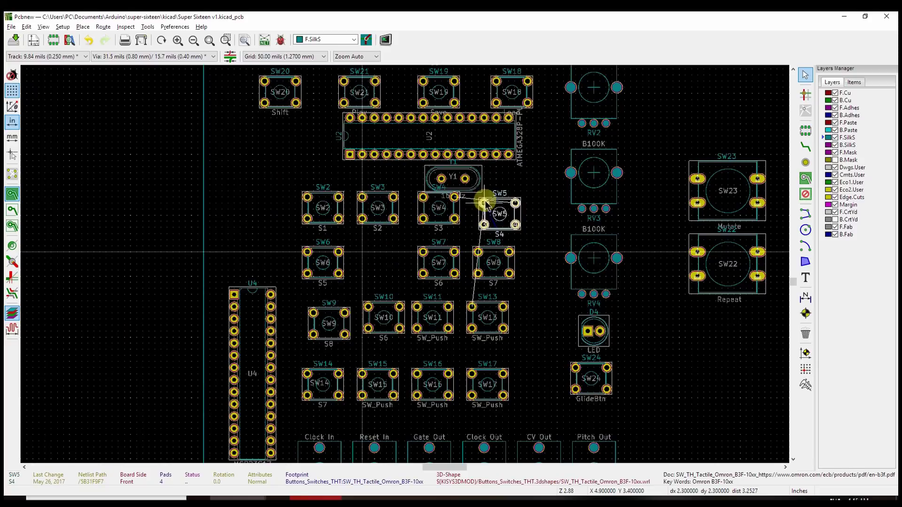
left_click_drag(489, 202, 368, 202)
left_click_drag(308, 197, 313, 197)
left_click_drag(307, 252, 313, 252)
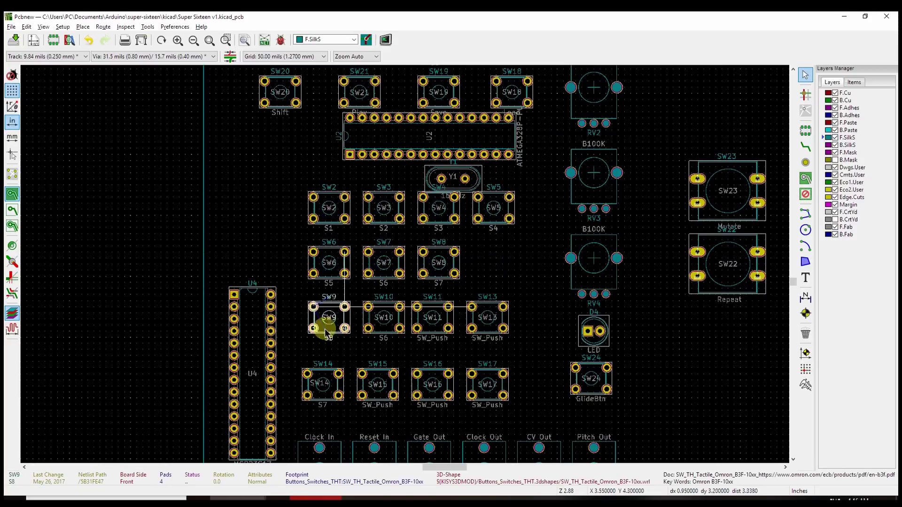
left_click_drag(313, 313, 314, 307)
left_click_drag(308, 374, 313, 362)
left_click(314, 361)
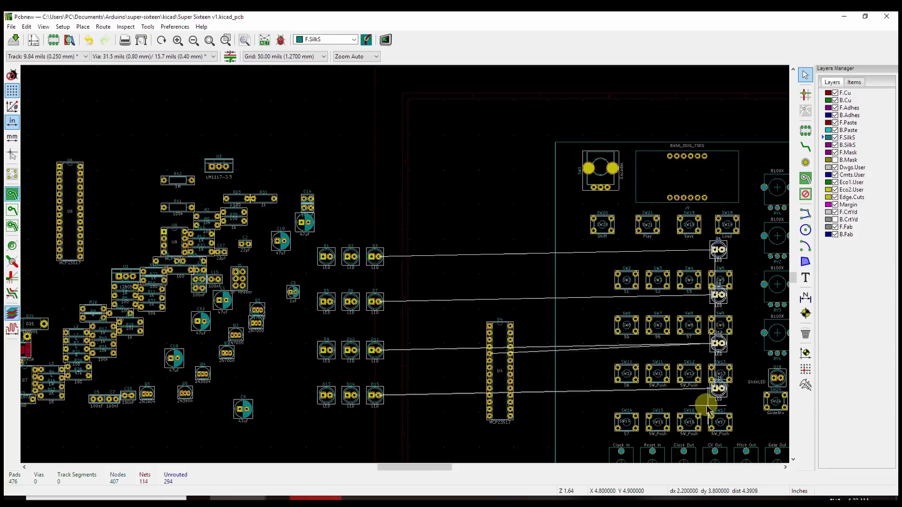
Switch to a 25 mil grid and make F.CrtYd, then B.Cu, the active layer.
scroll(705, 403, "up", 2)
scroll(405, 269, "up", 3)
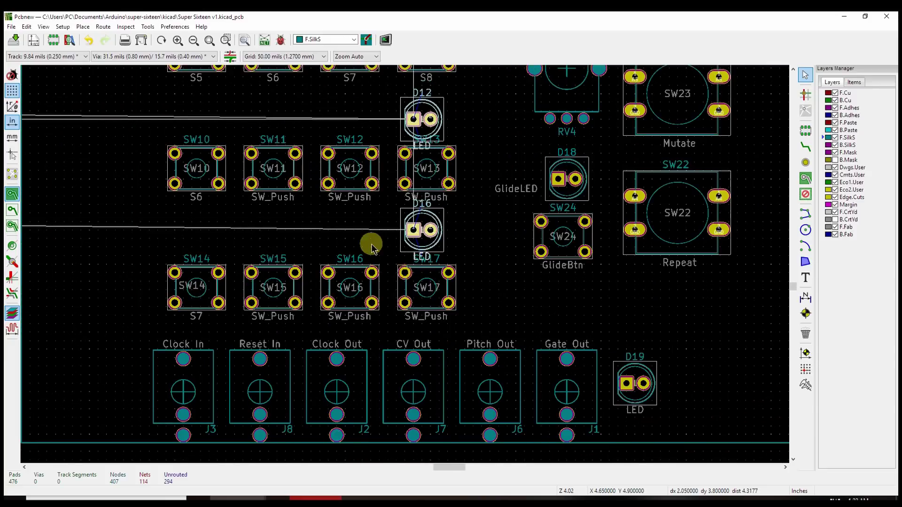
key("n")
scroll(484, 234, "down", 1)
left_click(831, 214)
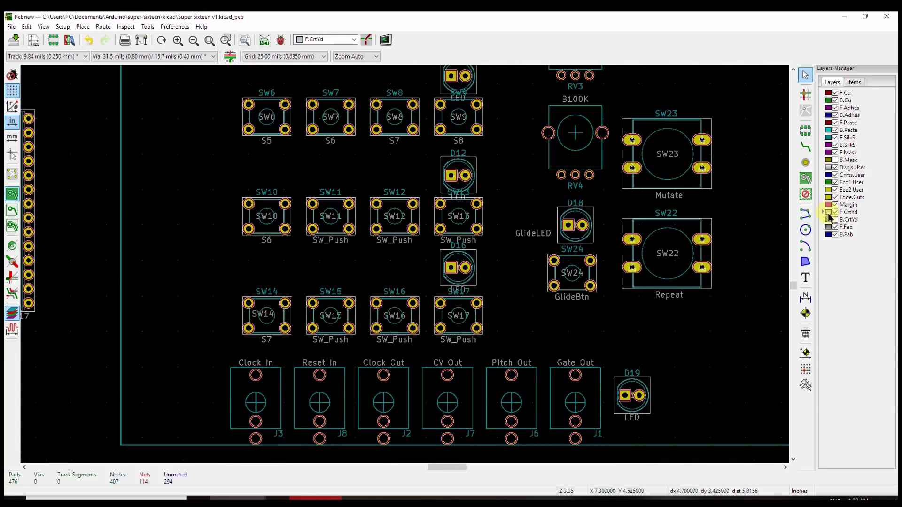
left_click(841, 101)
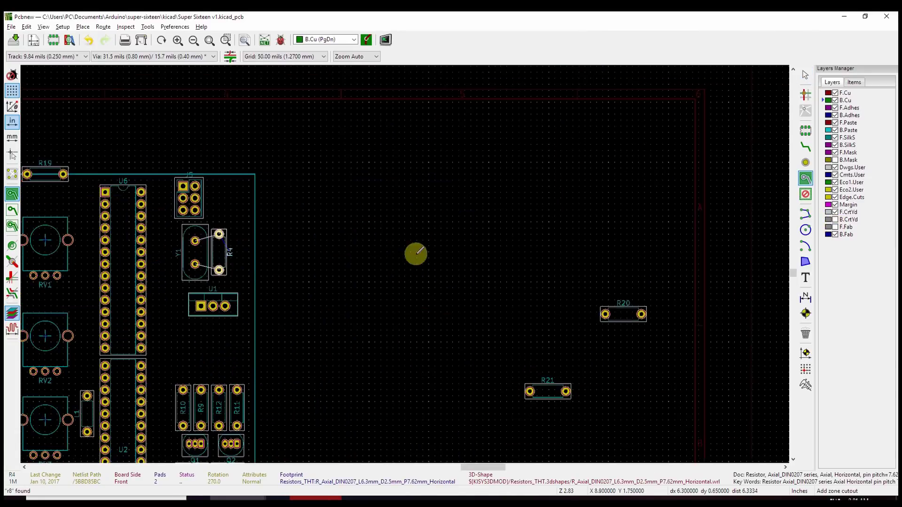
scroll(416, 253, "down", 3)
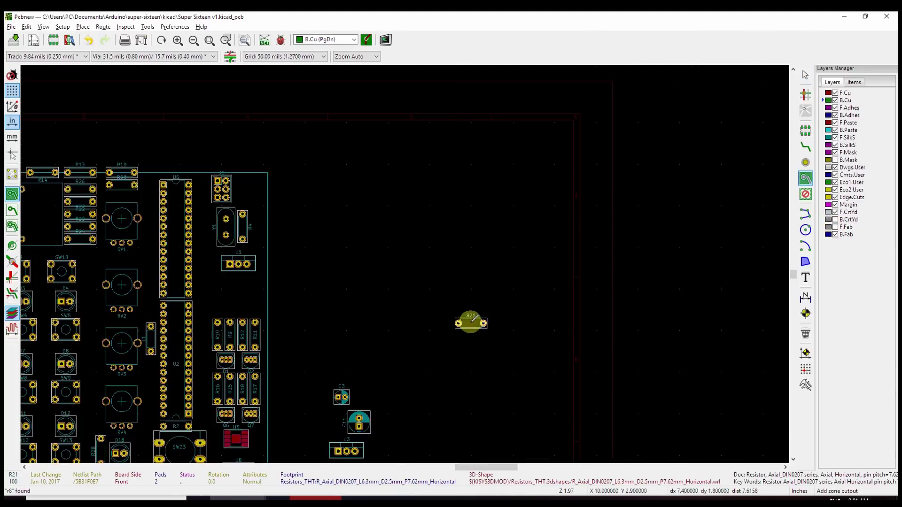
Cross-probe D21, then place D22 above L2 and L3 beside L2 near the power connector.
scroll(469, 320, "up", 2)
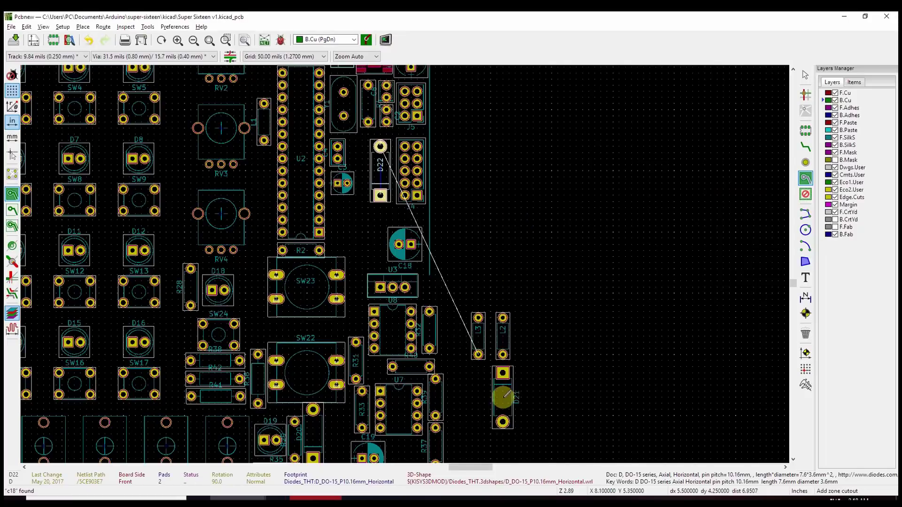
left_click(363, 146)
scroll(363, 146, "up", 3)
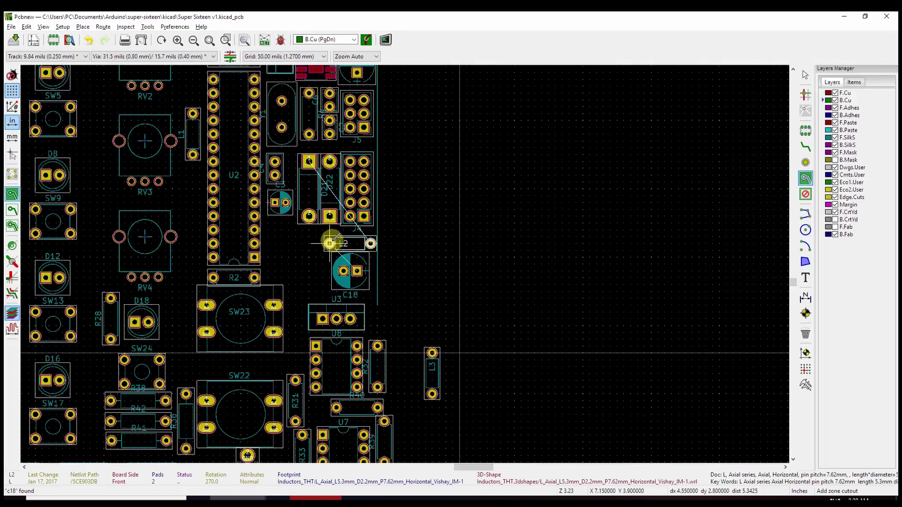
left_click(316, 236)
key("m")
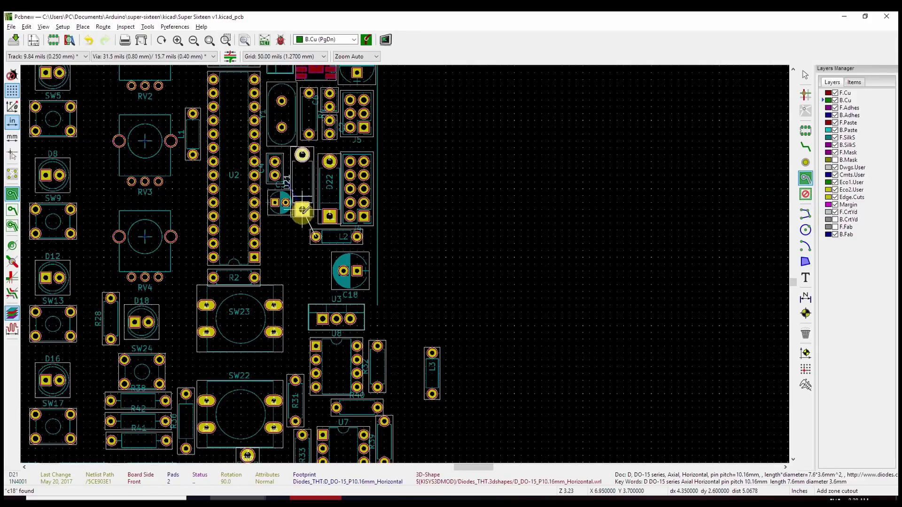
left_click(339, 191)
key("m")
left_click(297, 256)
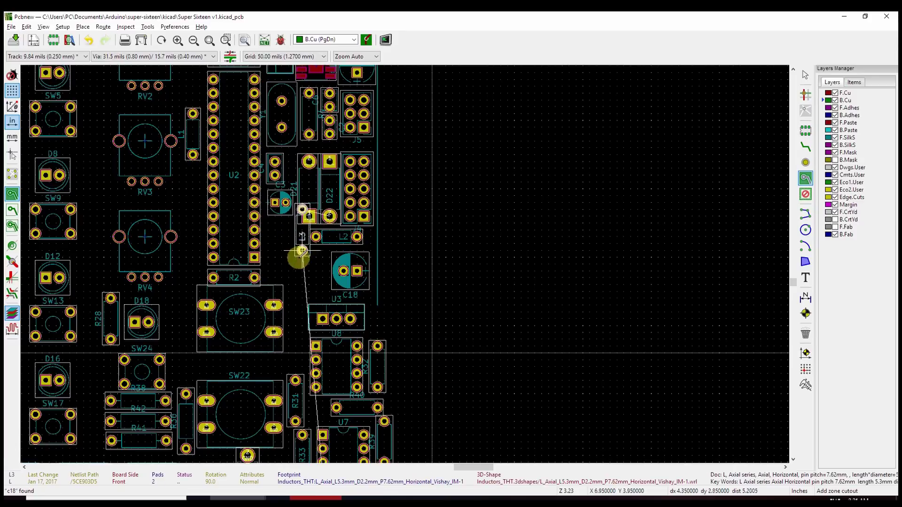
key("m")
left_click(325, 240)
scroll(325, 240, "down", 3)
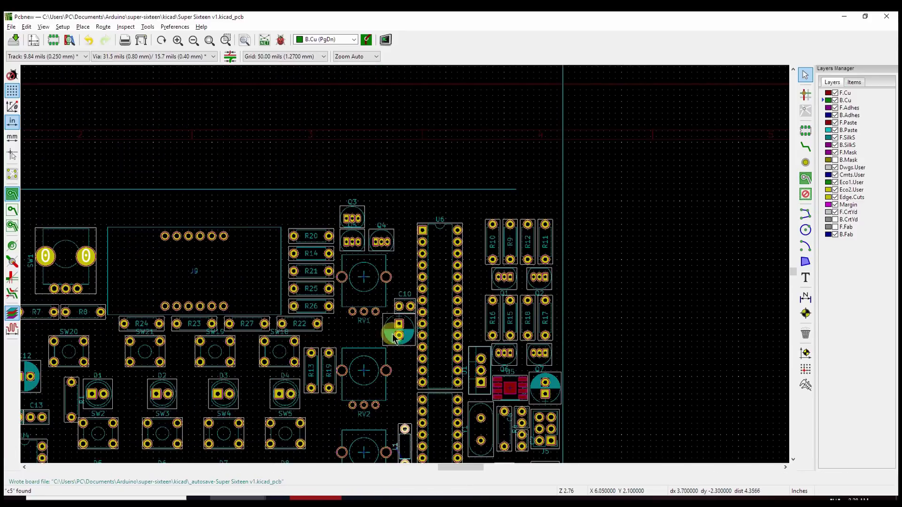
scroll(405, 319, "up", 2)
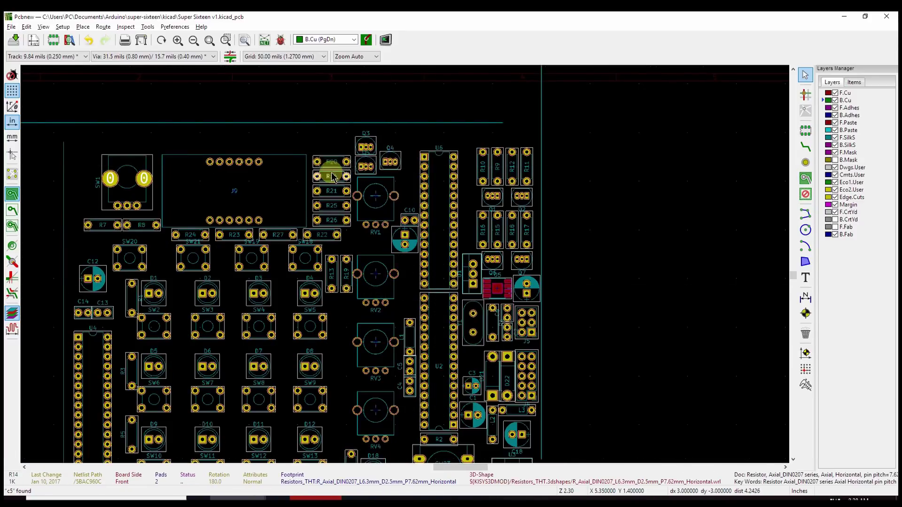
Move R14 out of the resistor column and place Q5 beside Q4.
left_click_drag(343, 177, 377, 246)
scroll(371, 143, "up", 1)
key("m")
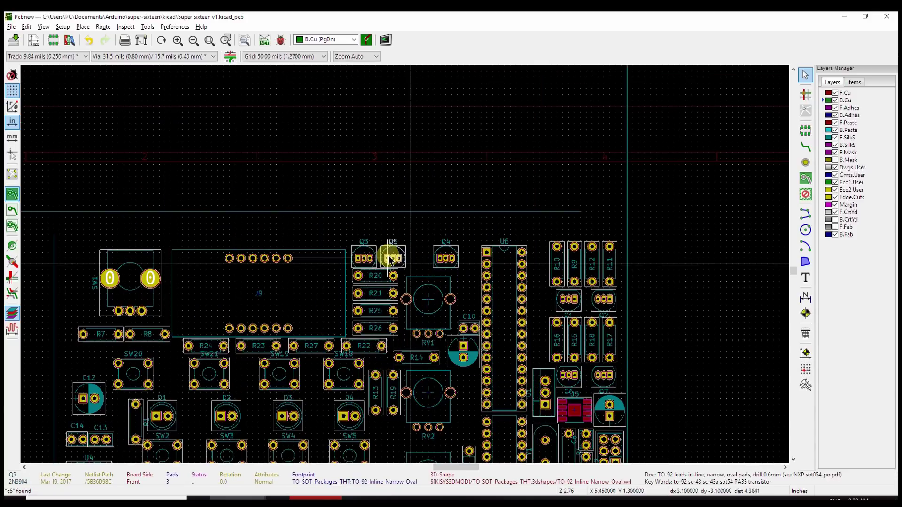
left_click(433, 260)
scroll(432, 259, "up", 1)
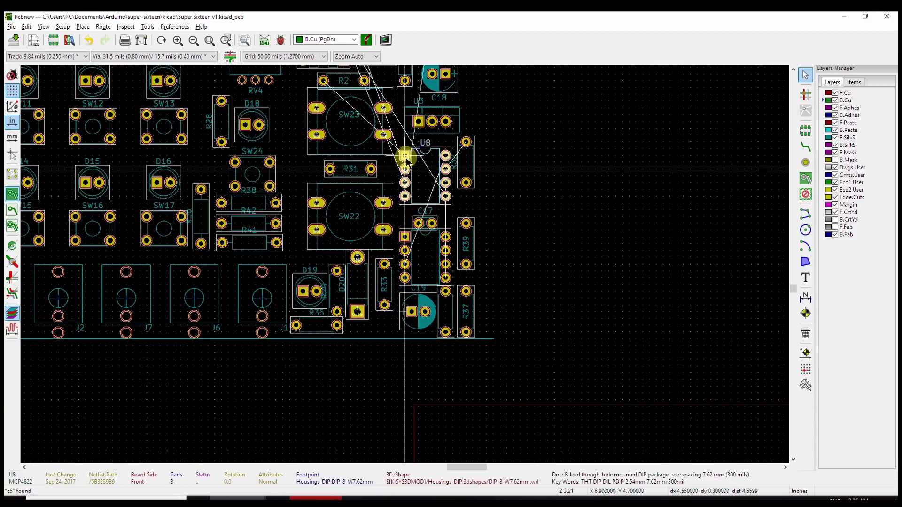
Reposition the U8, U7, C17, D20 and C19 reference labels clear of their parts.
left_click(427, 216)
left_click(425, 144)
mouse_move(425, 243)
left_mouse_down()
mouse_move(405, 216)
mouse_move(446, 216)
left_mouse_up()
left_click_drag(418, 288, 391, 326)
key("Return")
left_click_drag(342, 283, 357, 285)
left_click(322, 324)
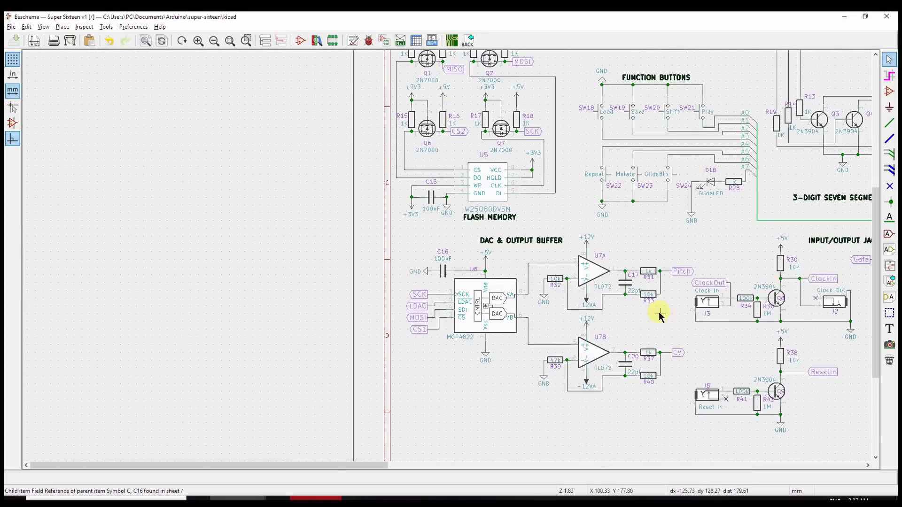
scroll(659, 316, "up", 1)
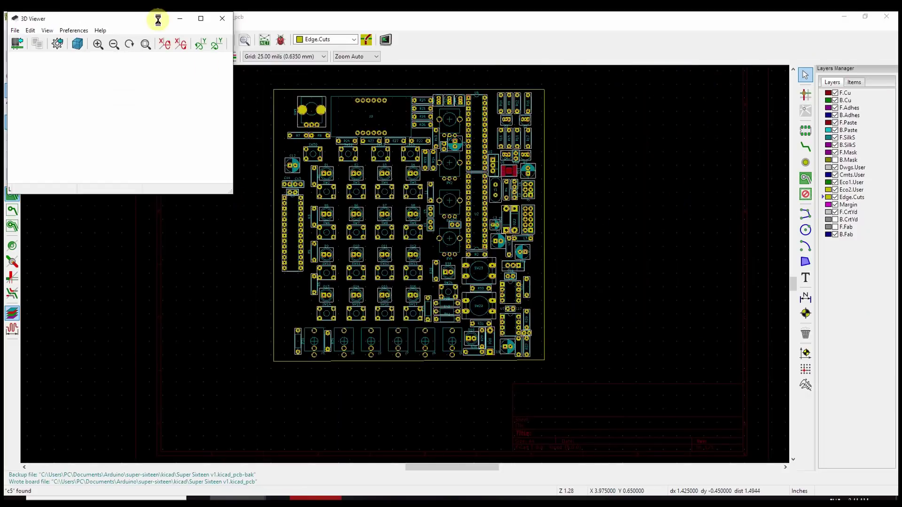
Orbit the 3D board from a tilted view to a flatter perspective.
right_click(442, 196)
left_click_drag(441, 196, 518, 191)
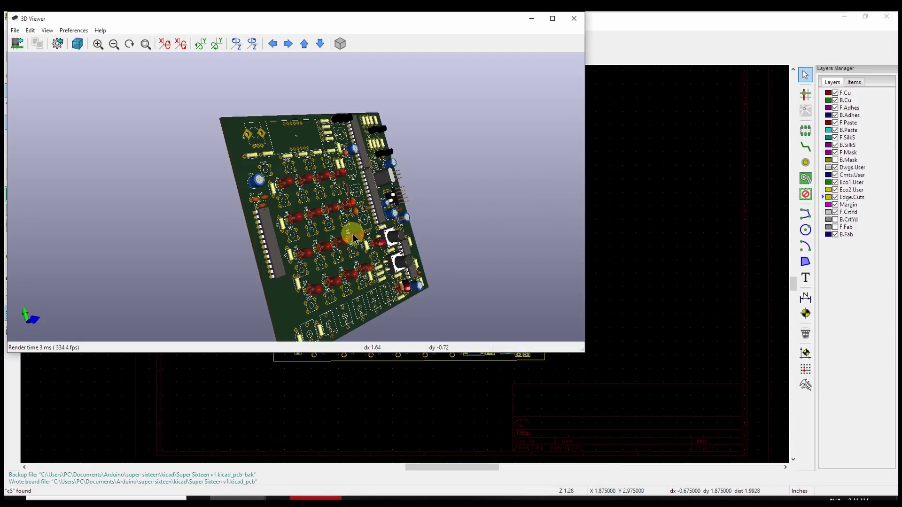
left_click_drag(391, 233, 330, 123)
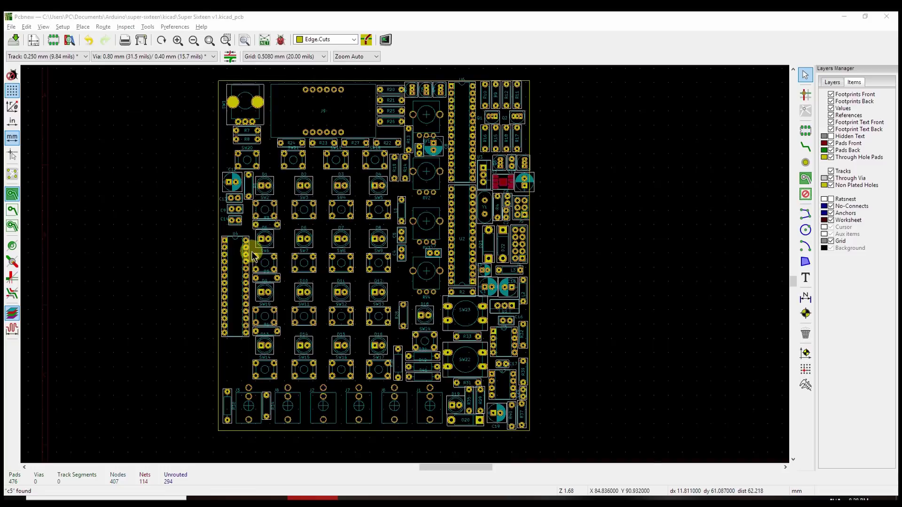
Make F.Cu the active layer and show unconnected nets as ratsnest lines.
key("ctrl+z")
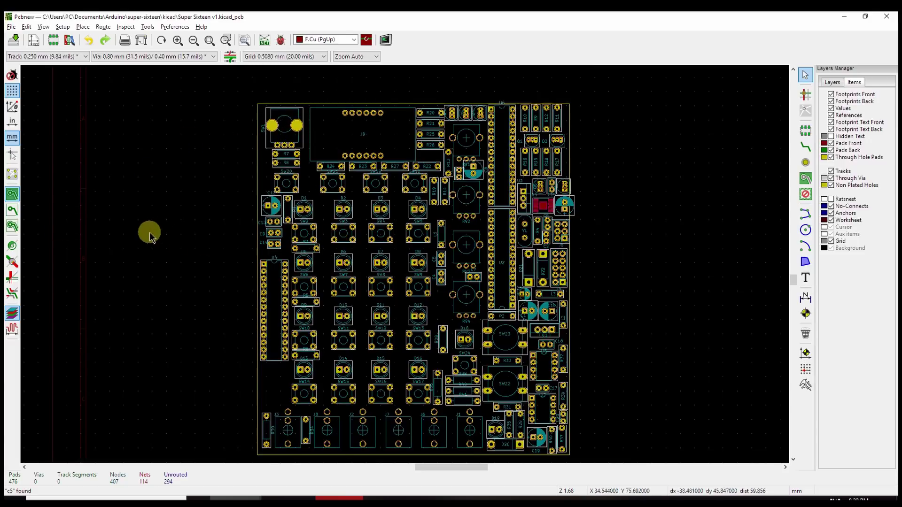
left_click(831, 200)
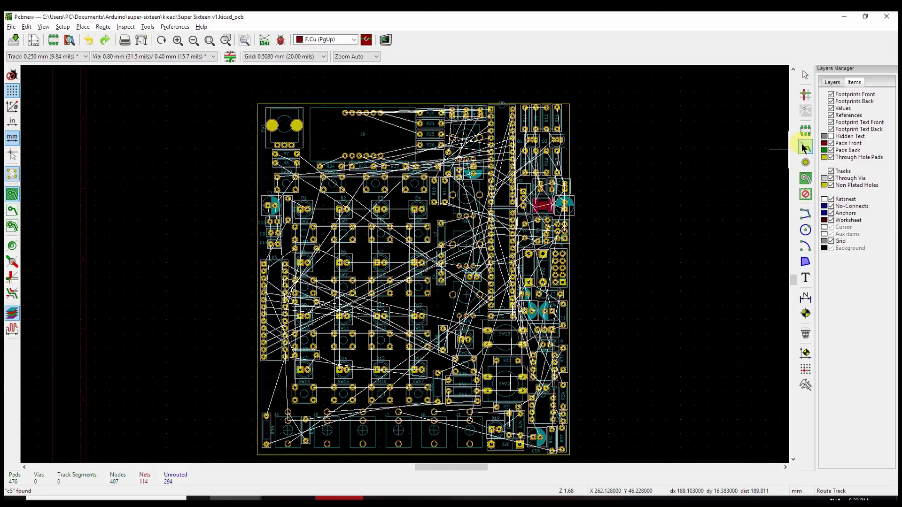
scroll(334, 157, "up", 4)
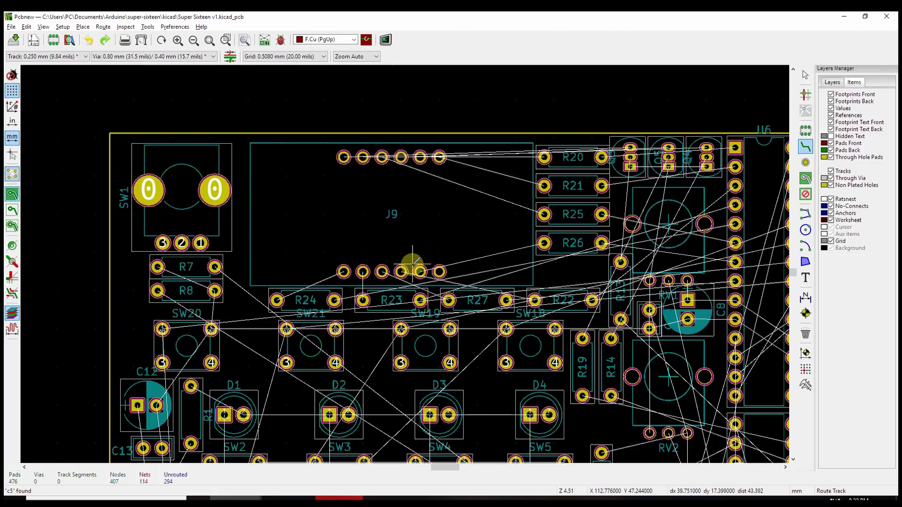
Route the first front-copper track from R25's pad to the J9 pad.
left_click(544, 214)
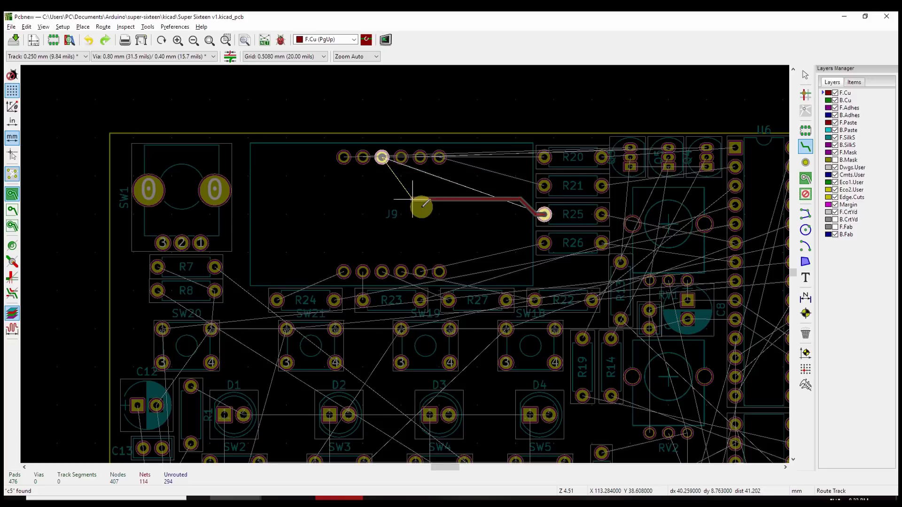
left_click(382, 158)
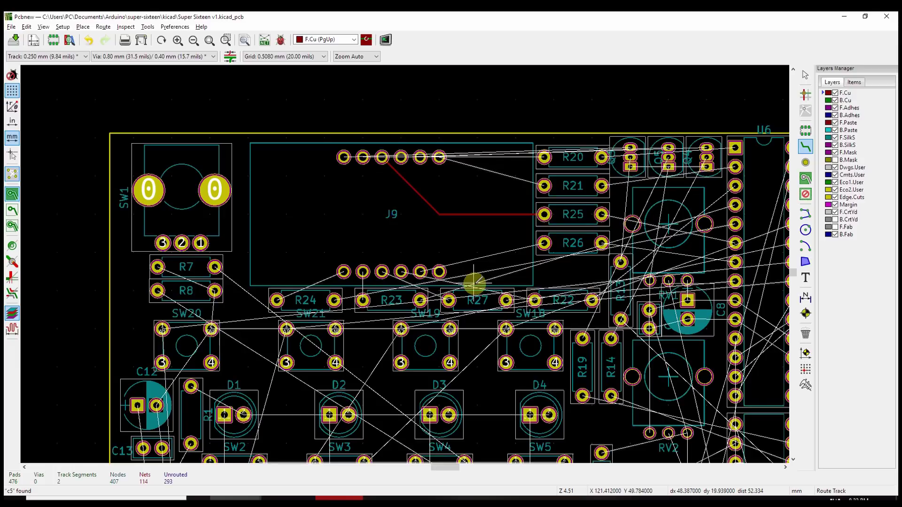
scroll(474, 282, "down", 4)
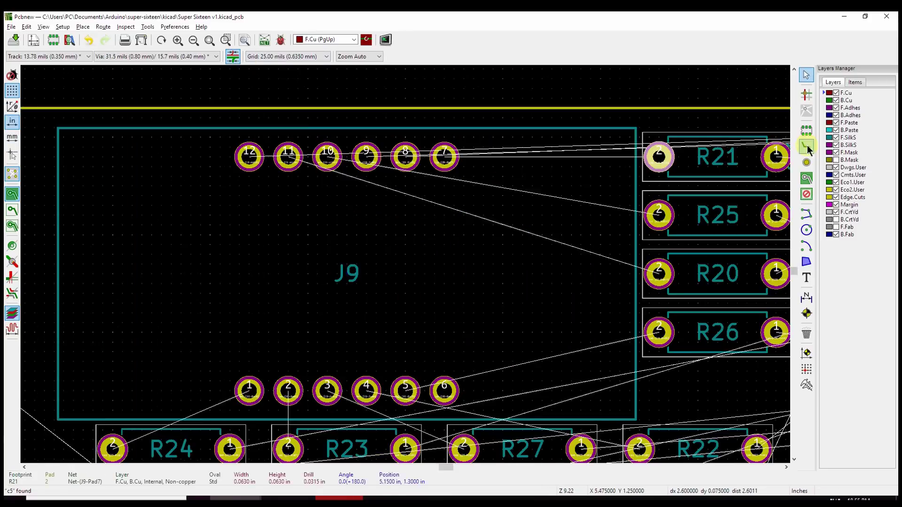
Route J9 pads 7, 10, 11 and 6 to R21, R25, R20 and R26.
left_click(445, 156)
left_click(659, 157)
left_click(327, 157)
left_click(386, 216)
left_click(659, 215)
left_click(288, 157)
left_click(405, 273)
left_click(659, 273)
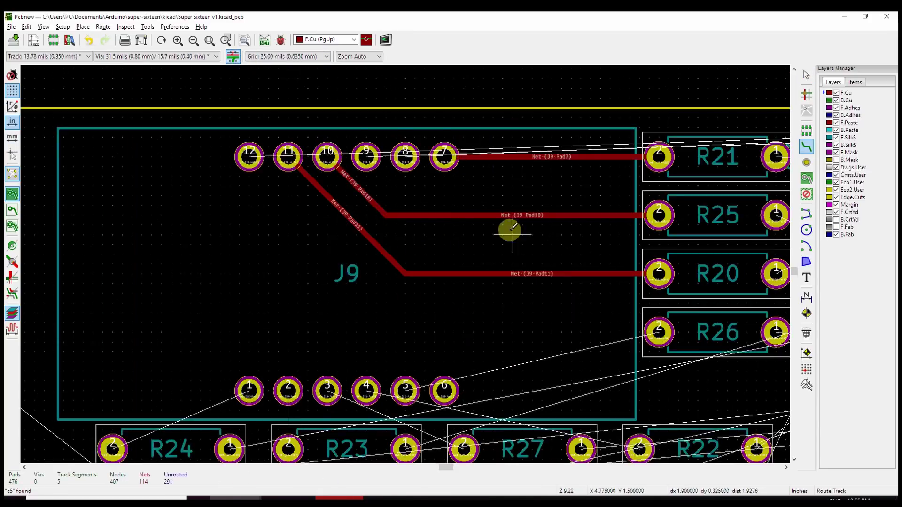
left_click(659, 332)
left_click(444, 390)
scroll(444, 391, "down", 1)
Route J9 pad 12 to the capacitor and the +5V track from R2 to U1 pad 3.
left_click(467, 282)
left_click(71, 300)
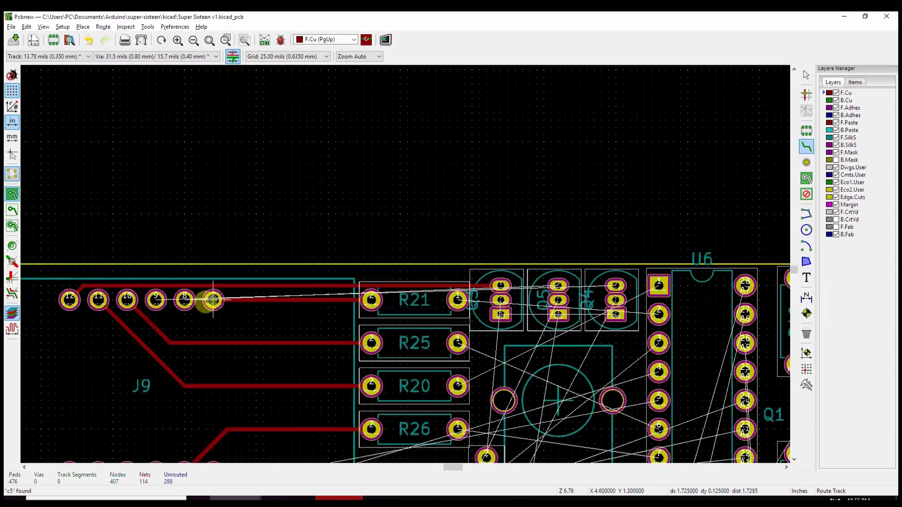
left_click(156, 300)
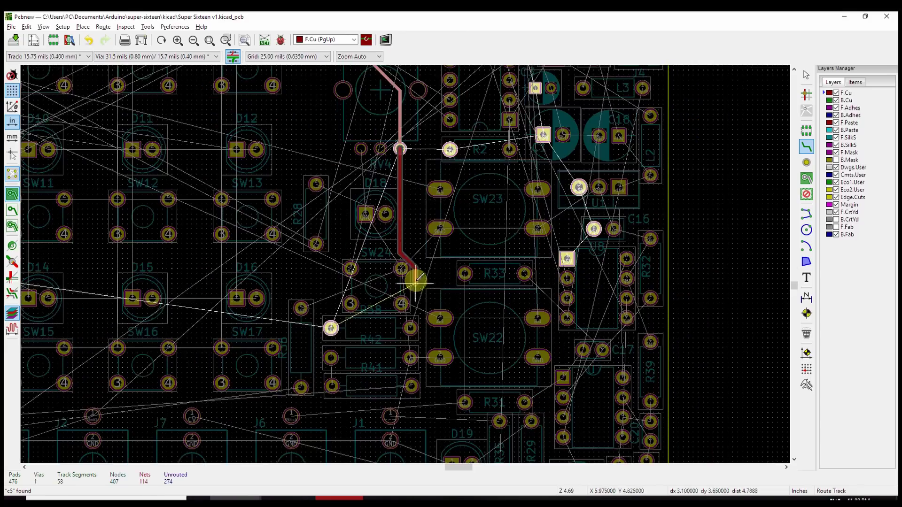
left_click(407, 261)
scroll(407, 262, "down", 2)
double_click(593, 320)
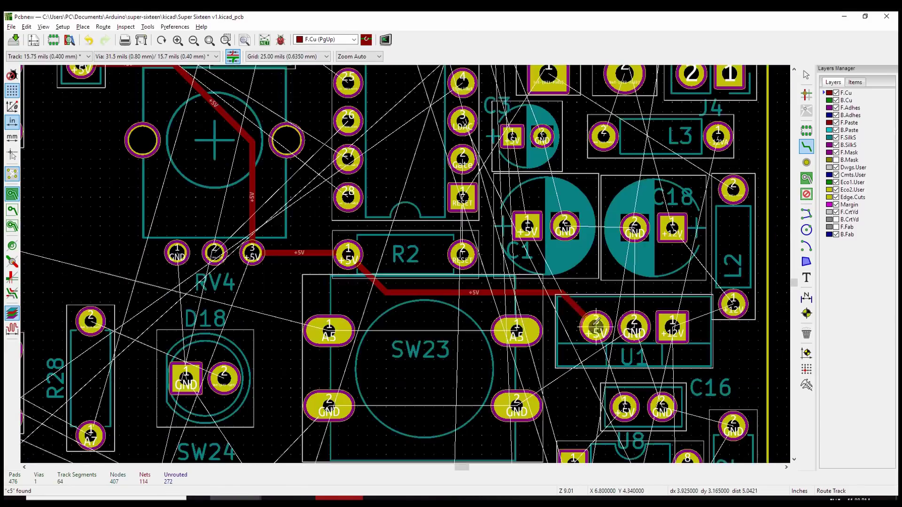
left_click(592, 320)
double_click(589, 313)
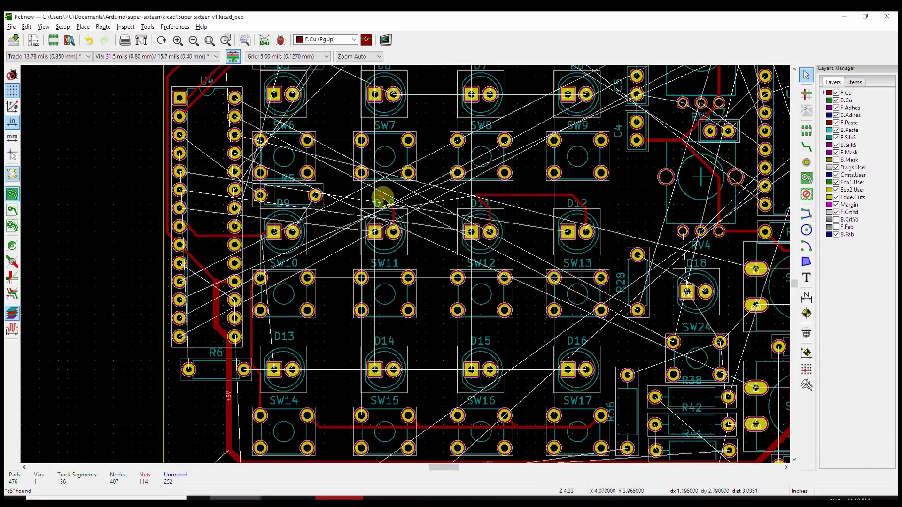
scroll(403, 262, "down", 3, "shift")
Route the SW2 pad track, the LED pad track and the lower pad connections.
key("x")
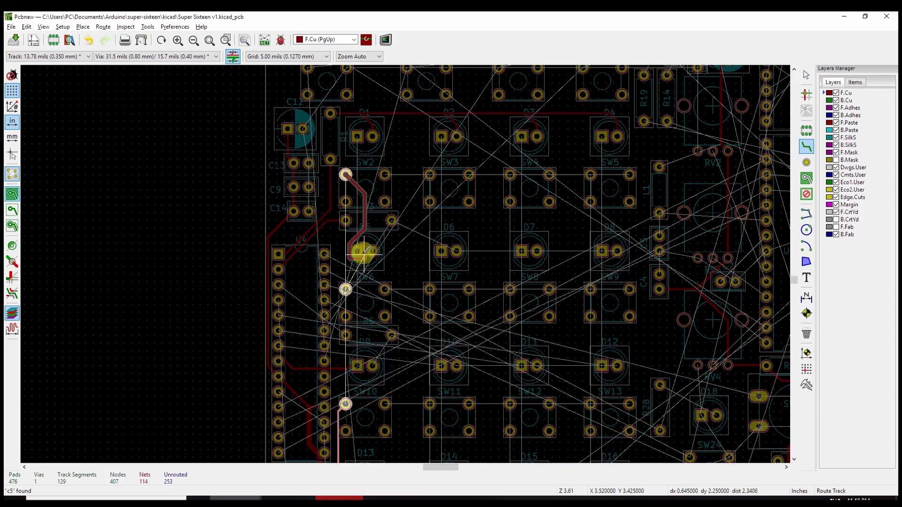
left_click(345, 289)
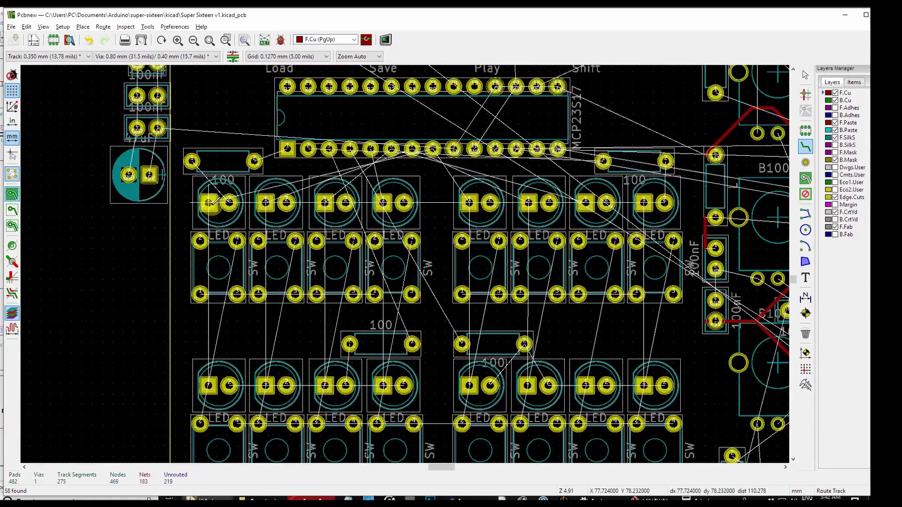
left_click(209, 203)
left_click(288, 386)
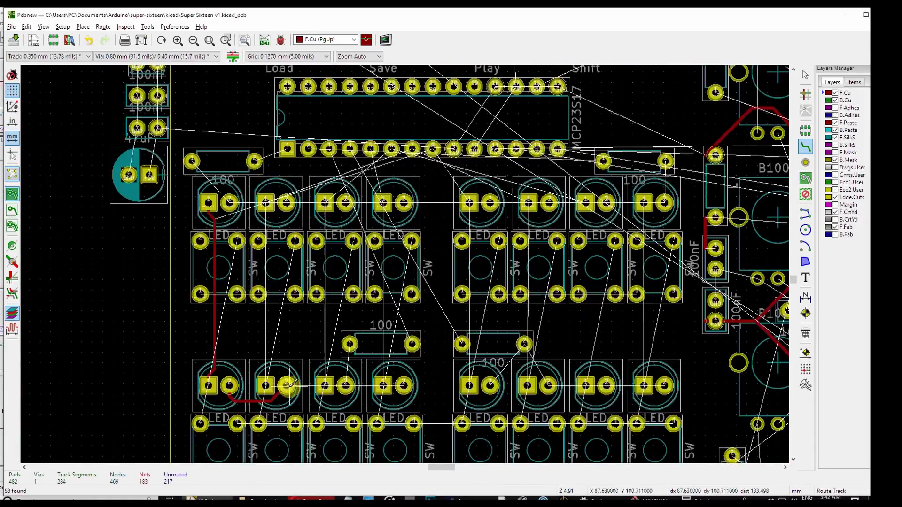
left_click(288, 385)
left_click(346, 385)
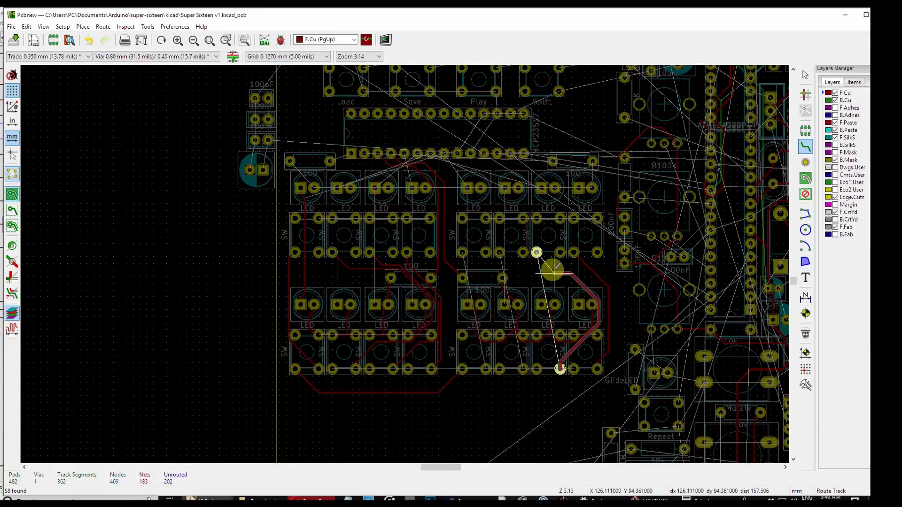
left_click(536, 253)
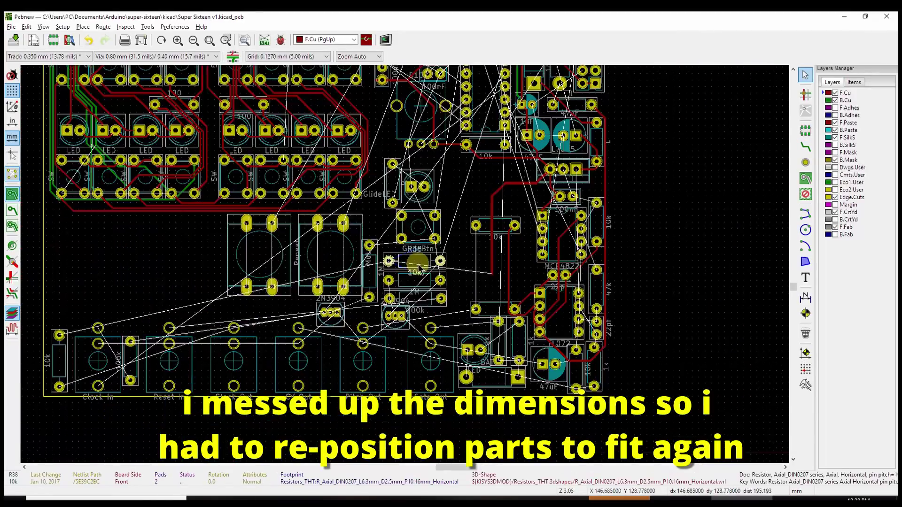
Reposition the transistor beside Q8, R38, J4, D21, and D22 rotated horizontal.
left_click(118, 295)
key("m")
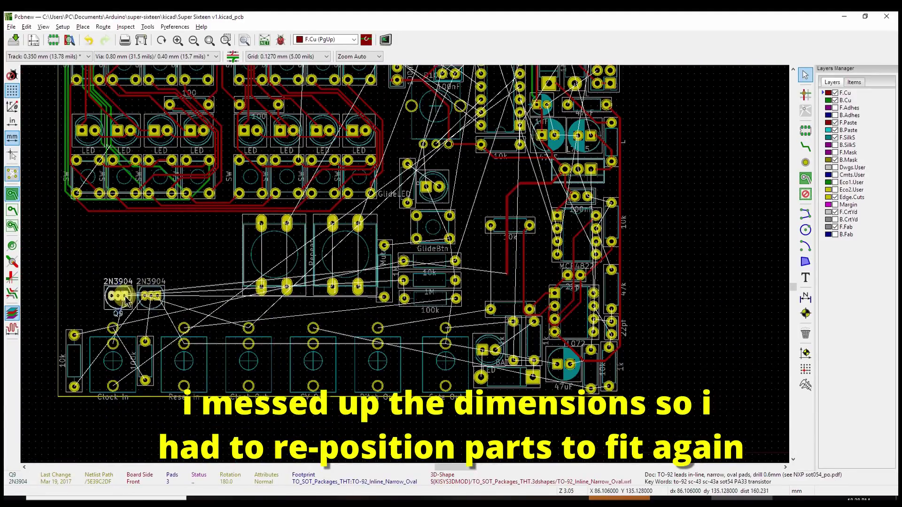
left_click(150, 295)
key("m")
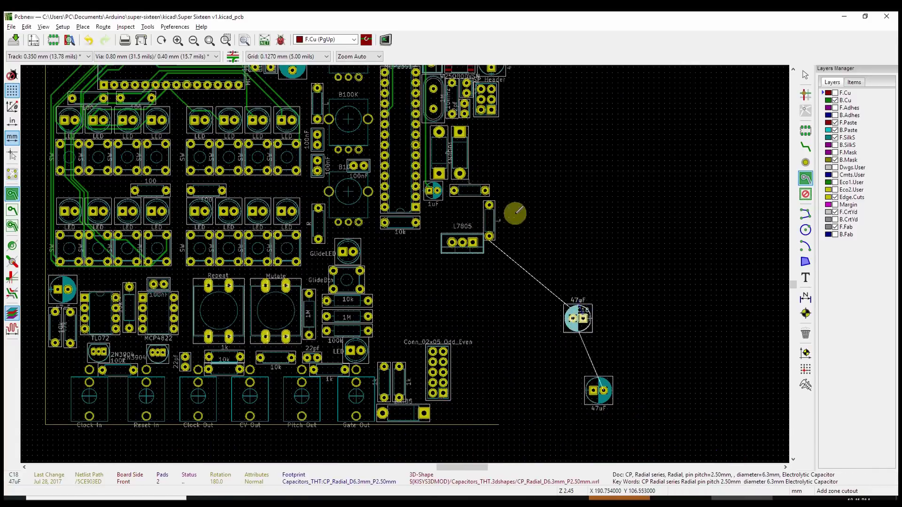
left_click(469, 230)
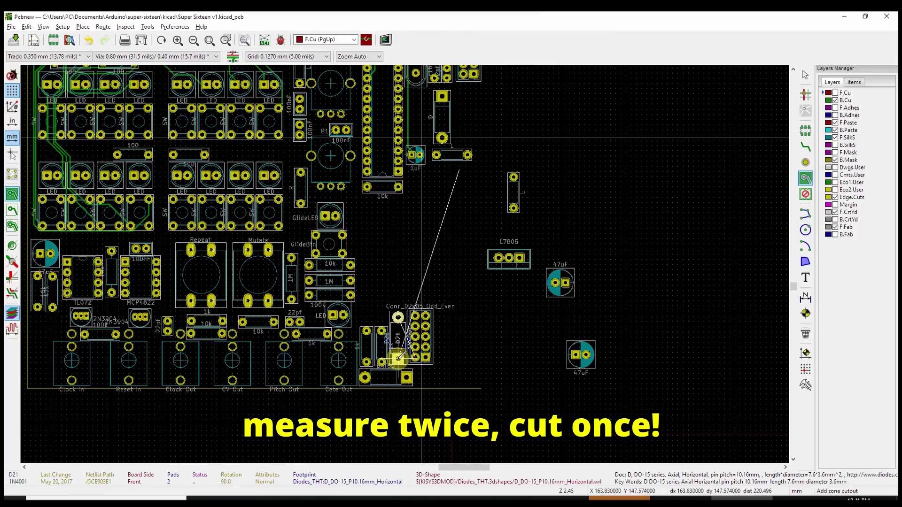
left_click(399, 359)
scroll(399, 359, "up", 1)
key("m")
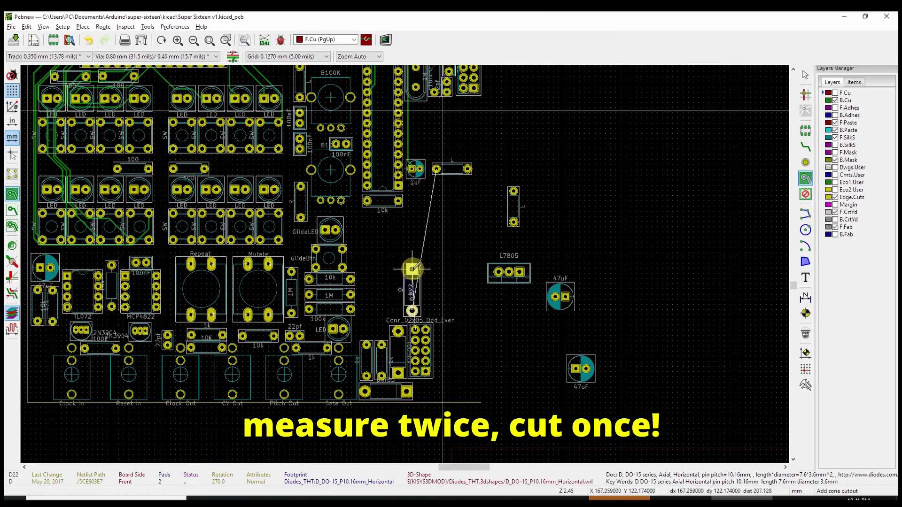
key("r")
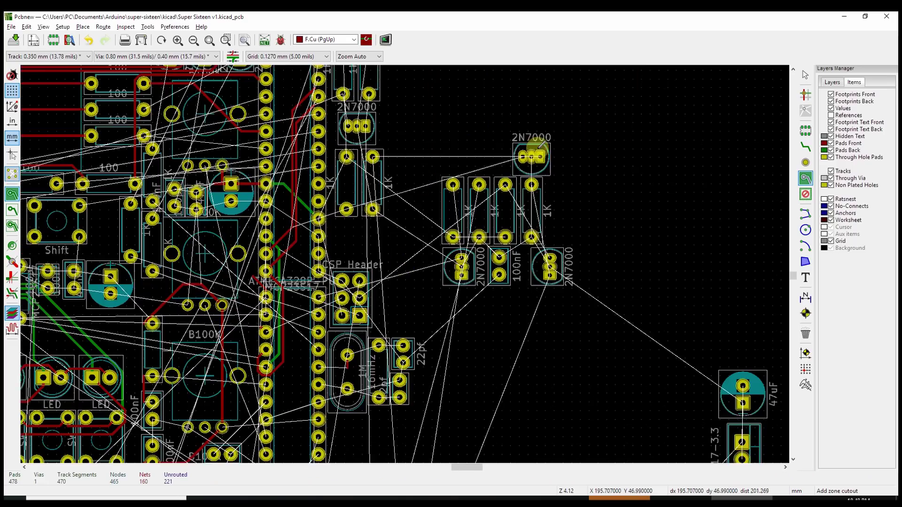
Route the pad 4 track, extend the ResetIn track, and route from the transistor pin.
scroll(542, 143, "down", 3)
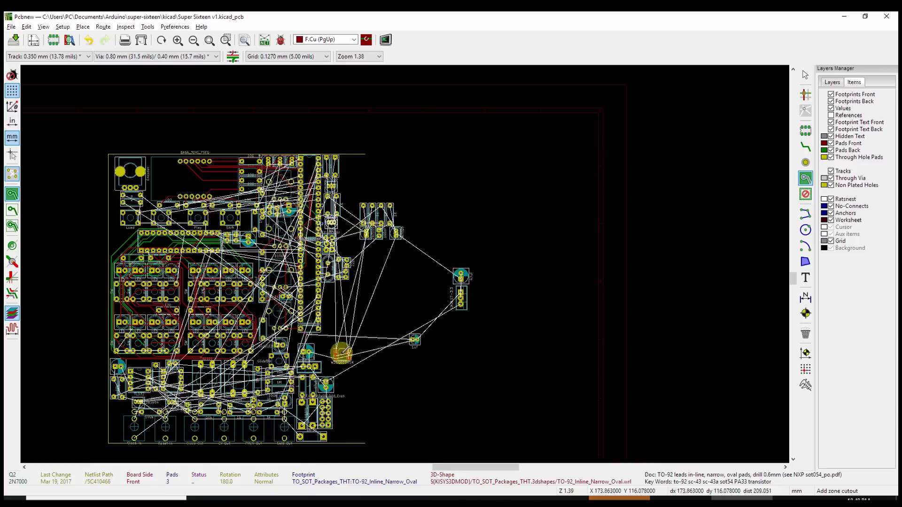
scroll(357, 295, "up", 4)
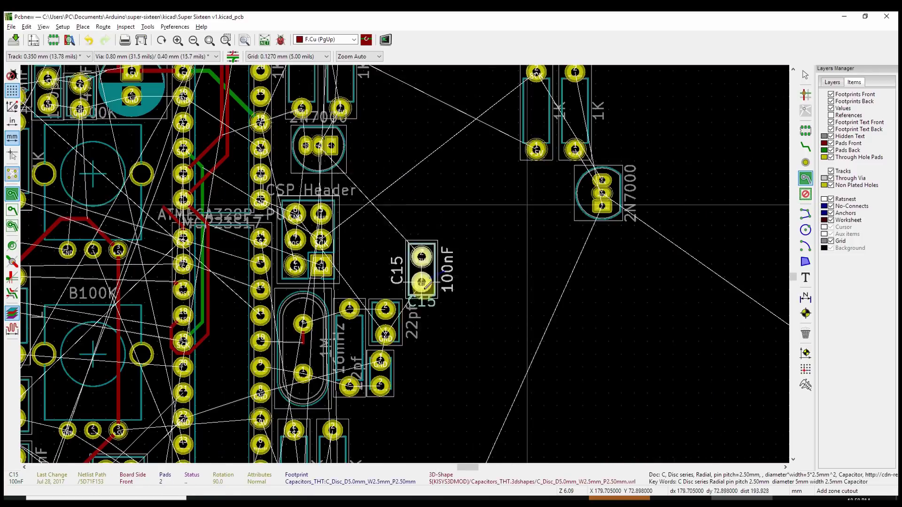
scroll(397, 282, "down", 2)
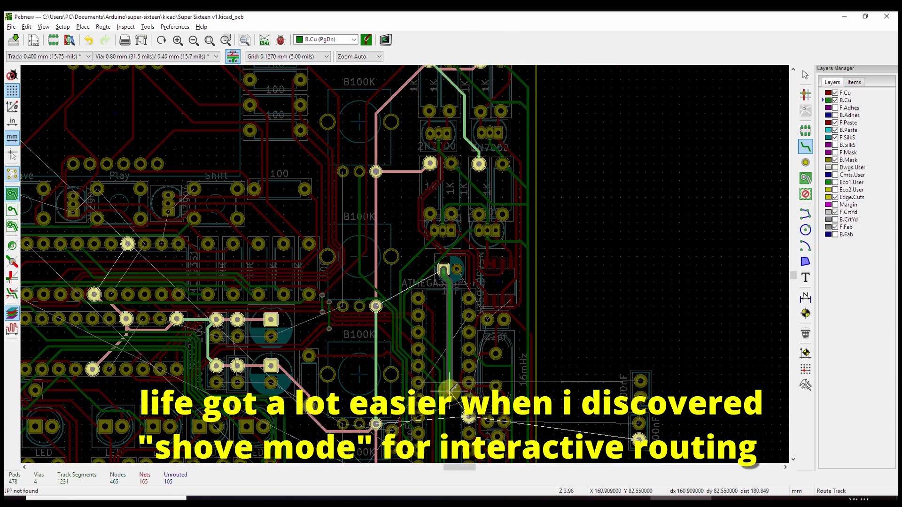
scroll(450, 389, "down", 2)
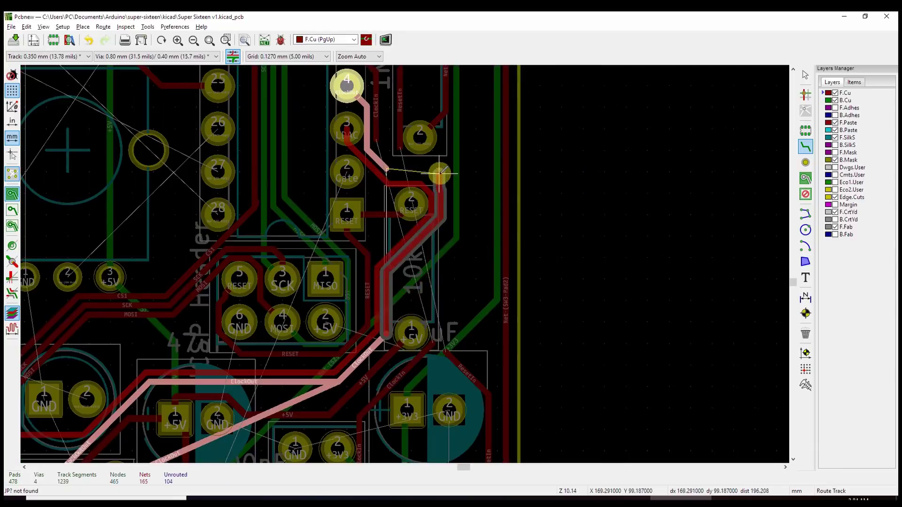
left_click(437, 315)
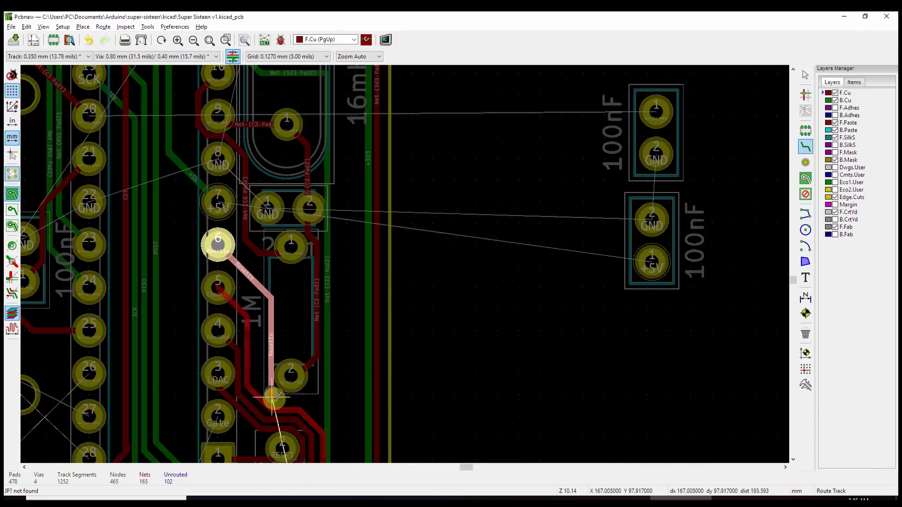
scroll(272, 397, "up", 2)
left_click(332, 463)
scroll(395, 117, "down", 1)
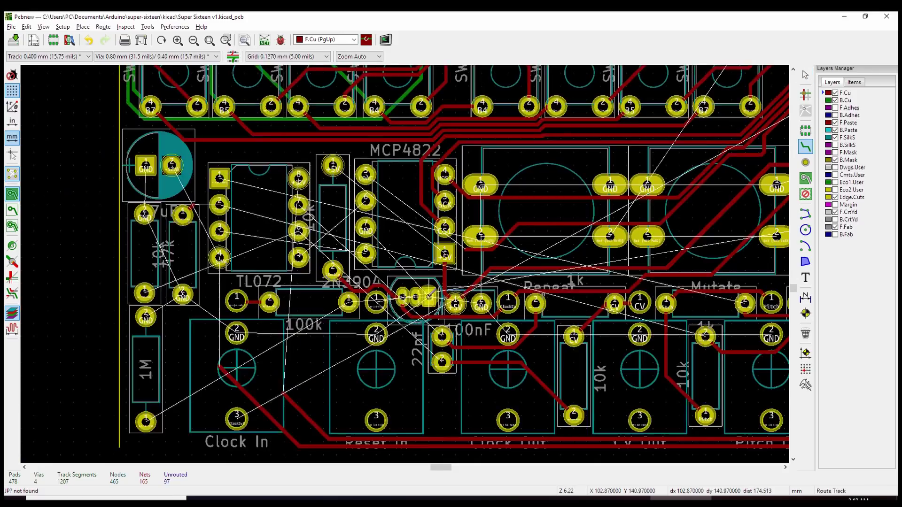
left_click(416, 296)
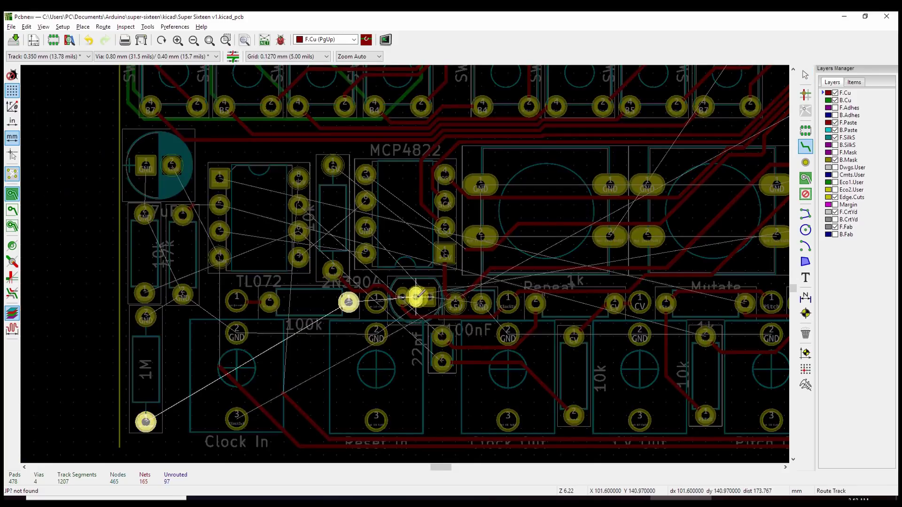
double_click(259, 255)
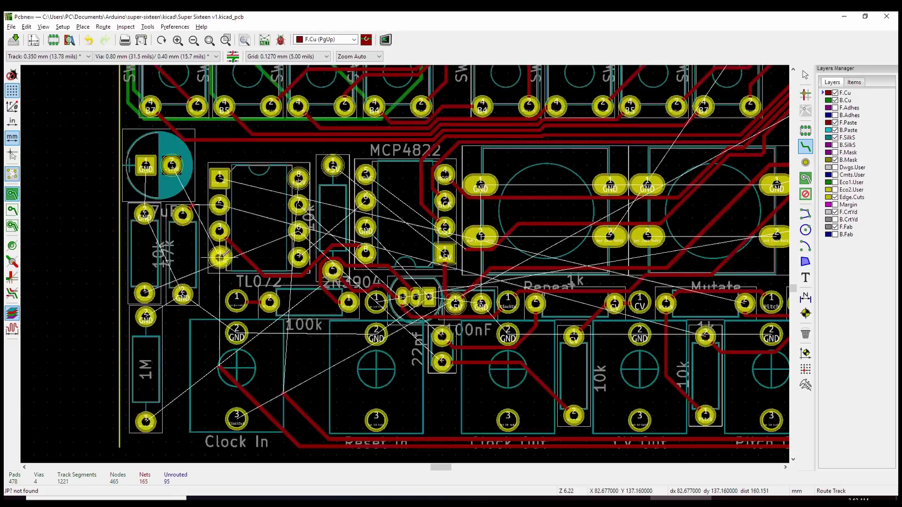
Route the tracks to the 100nF capacitor pads, cancelling the TL072 pad 1 route.
left_click(441, 363)
double_click(573, 413)
left_click(219, 179)
key("Escape")
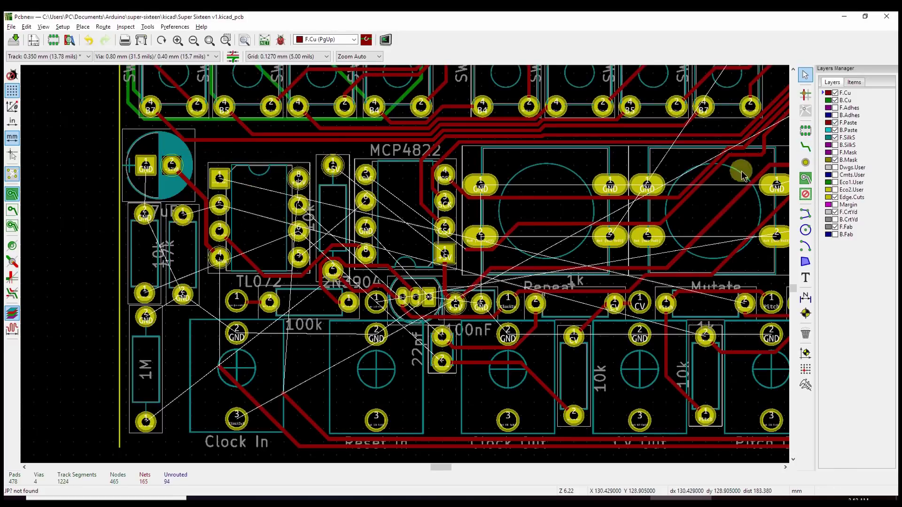
left_click(144, 293)
key("Escape")
left_click(183, 215)
left_click(177, 154)
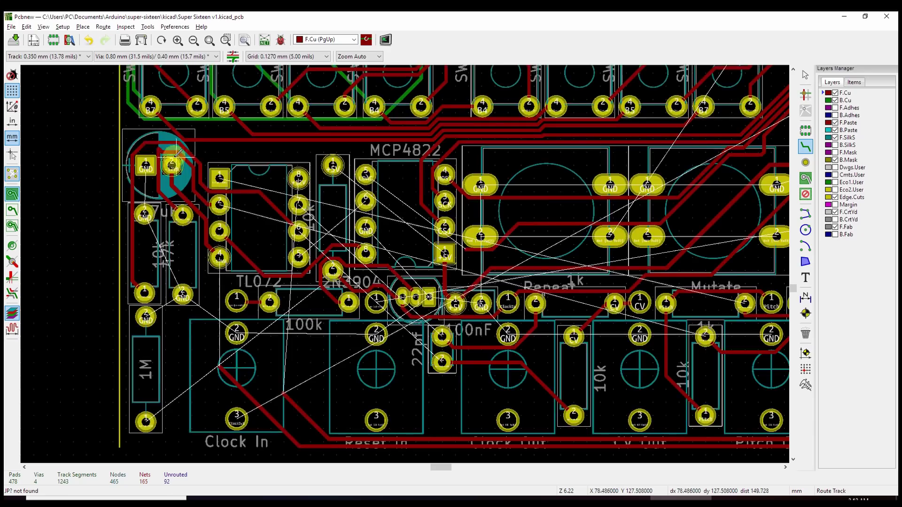
scroll(303, 197, "down", 2)
Route another pending connection and delete the trace near the MCP4822.
left_click(478, 216)
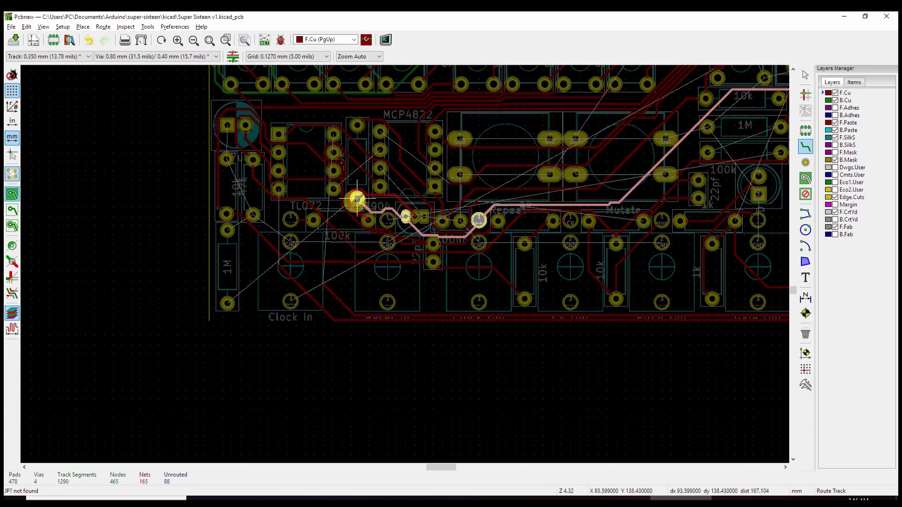
scroll(408, 260, "up", 3)
scroll(298, 213, "down", 5)
scroll(606, 217, "up", 1)
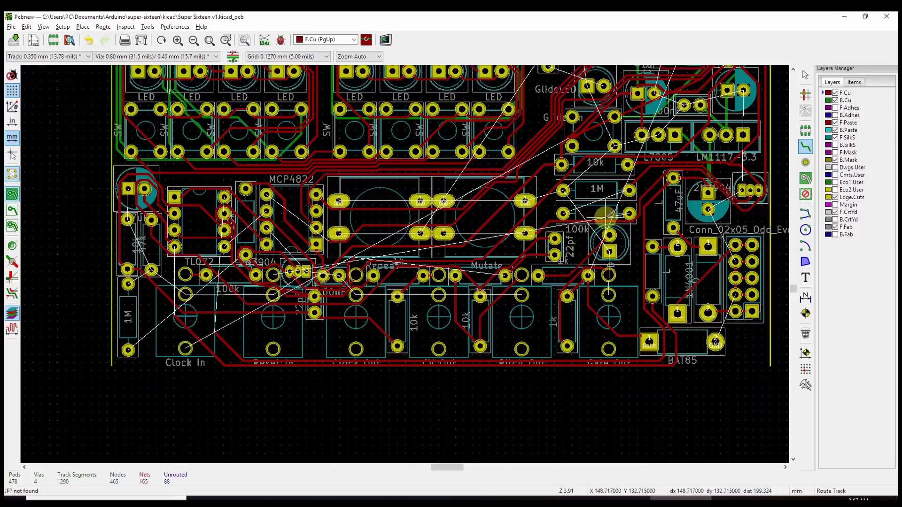
scroll(604, 227, "down", 4)
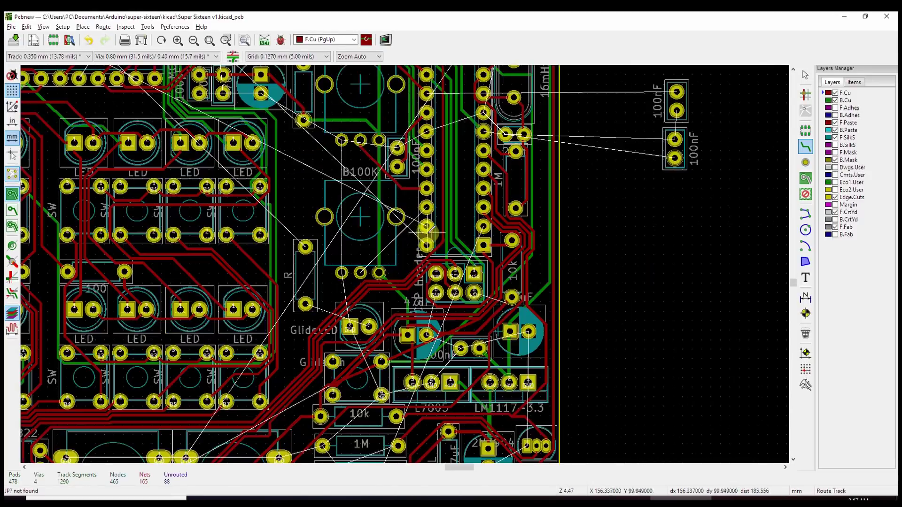
scroll(411, 273, "up", 2)
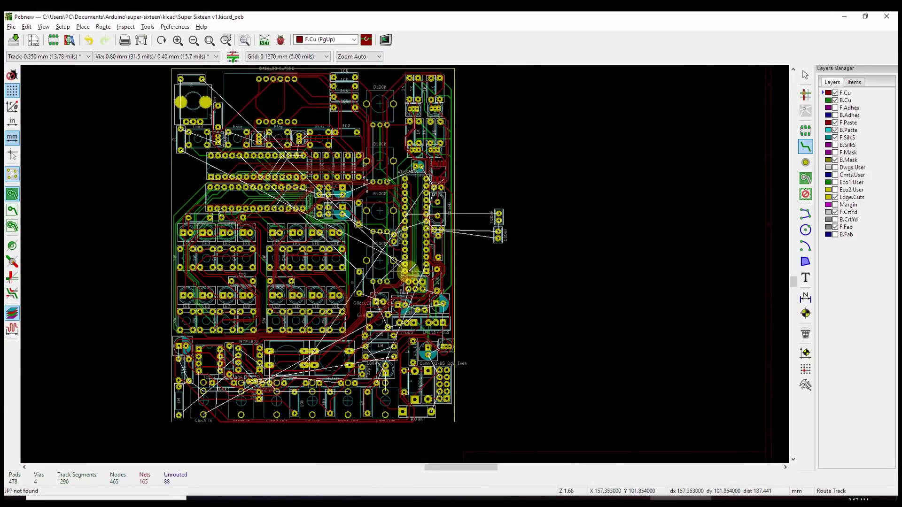
scroll(413, 217, "up", 3)
key("Delete")
scroll(413, 217, "up", 3)
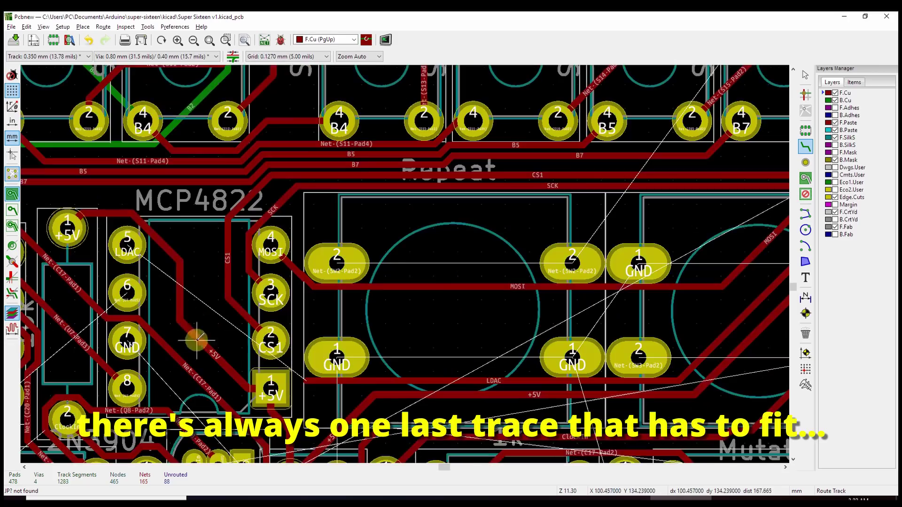
scroll(414, 263, "down", 3)
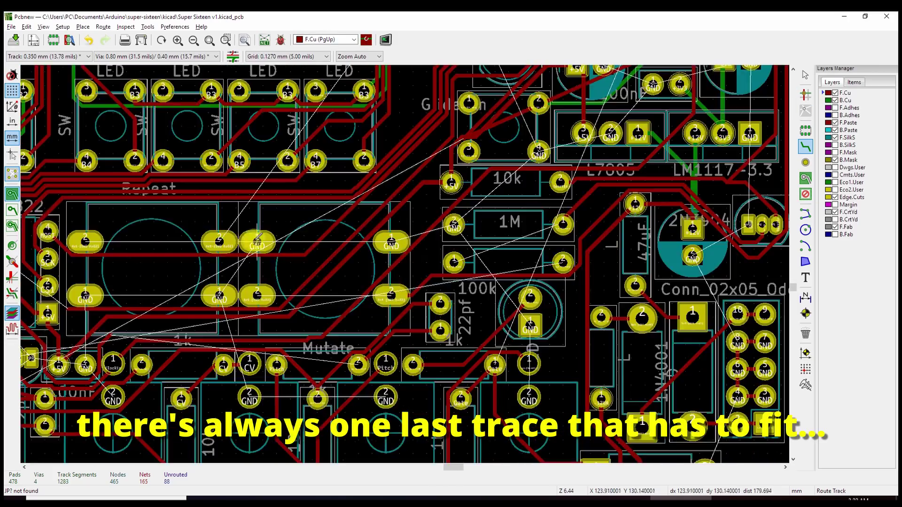
Route the final SW2 pad 2 trace and show both bottom and front copper layers.
left_click(219, 242)
scroll(442, 115, "down", 1)
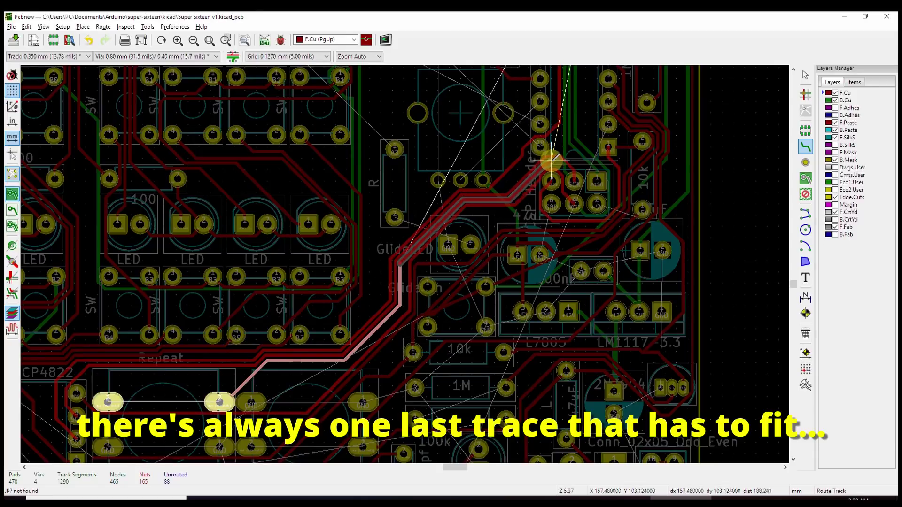
left_click(562, 152)
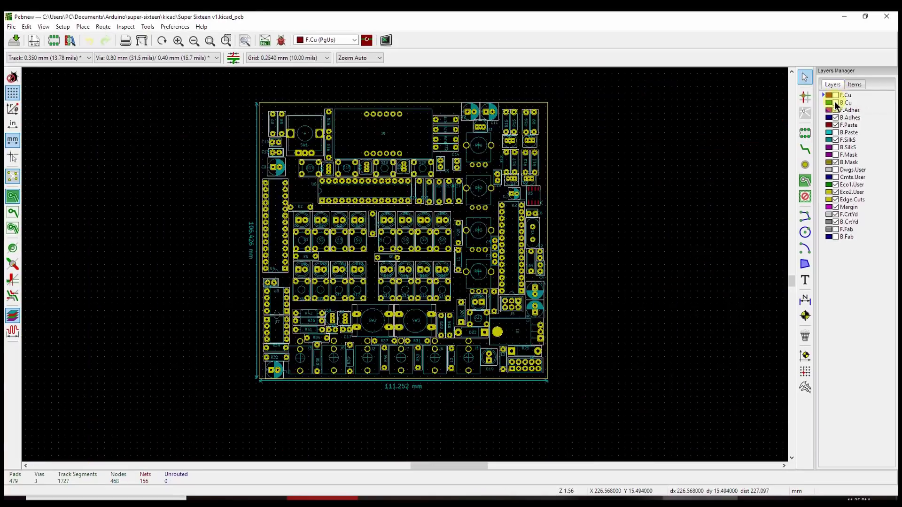
left_click(835, 102)
left_click(834, 95)
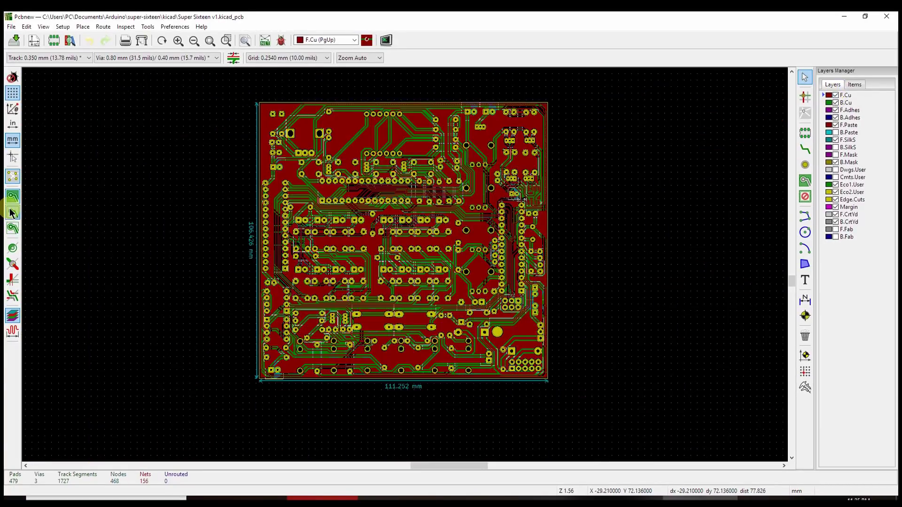
Inspect the routing with copper zones drawn as outlines, then show zones filled again.
left_click(11, 213)
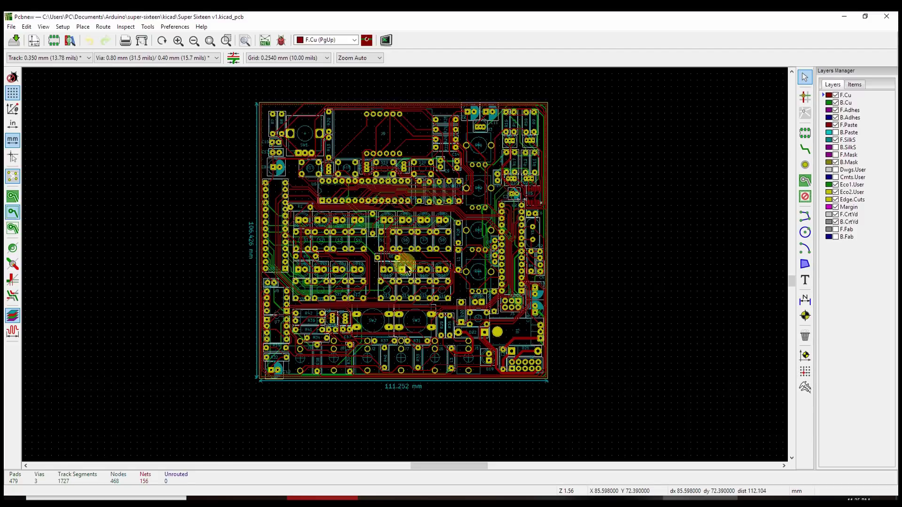
scroll(407, 270, "up", 1)
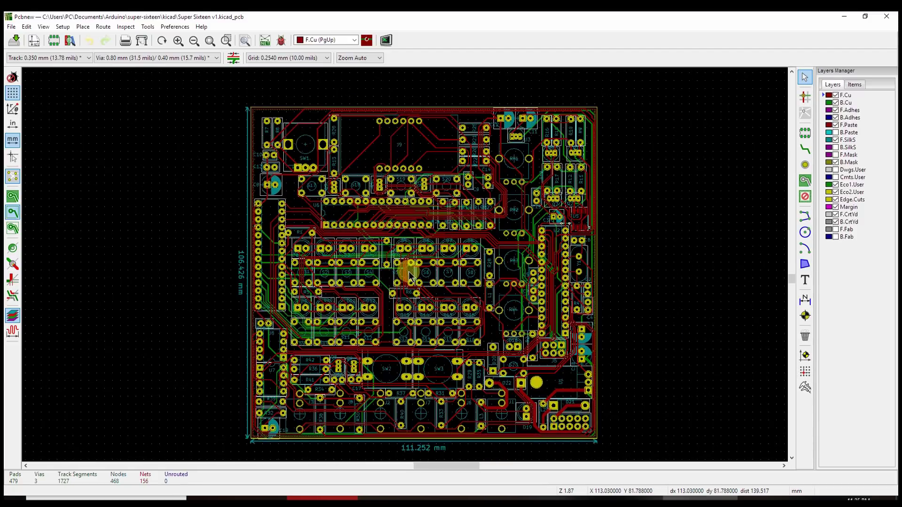
scroll(407, 267, "up", 5)
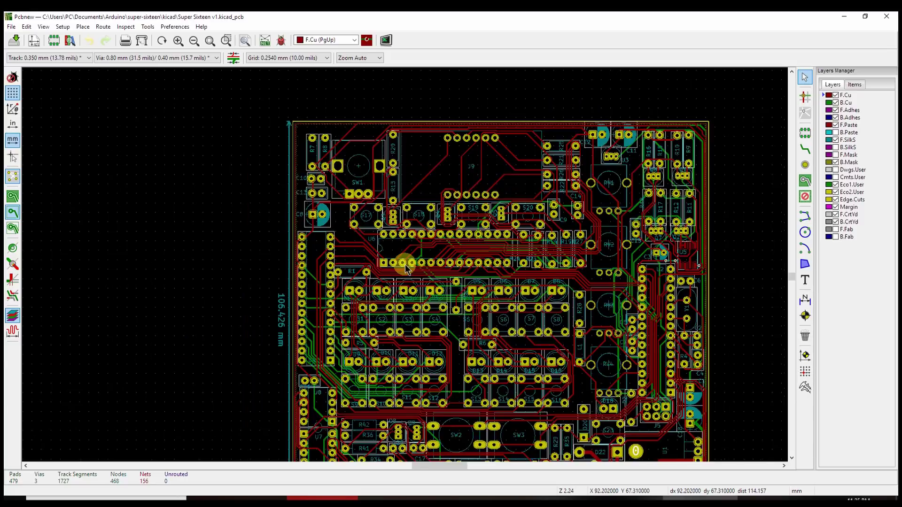
scroll(450, 299, "down", 8)
scroll(407, 269, "up", 3)
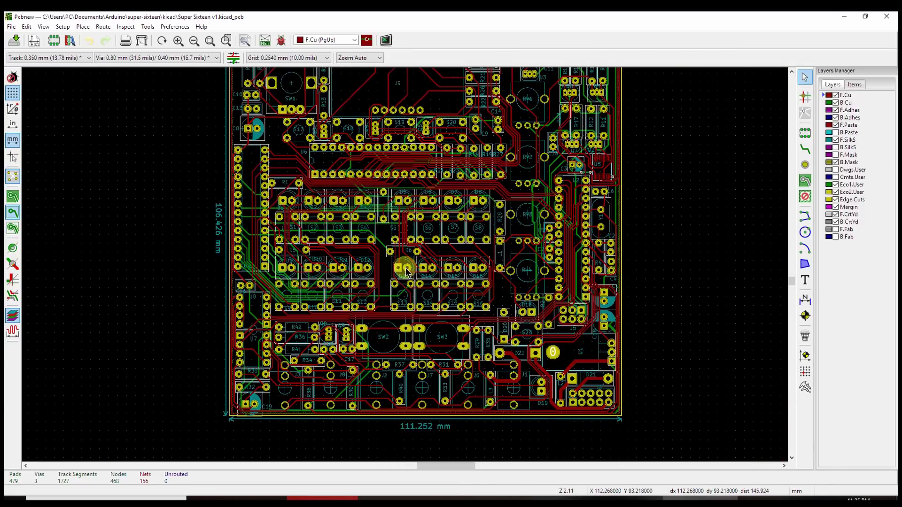
scroll(398, 267, "up", 1)
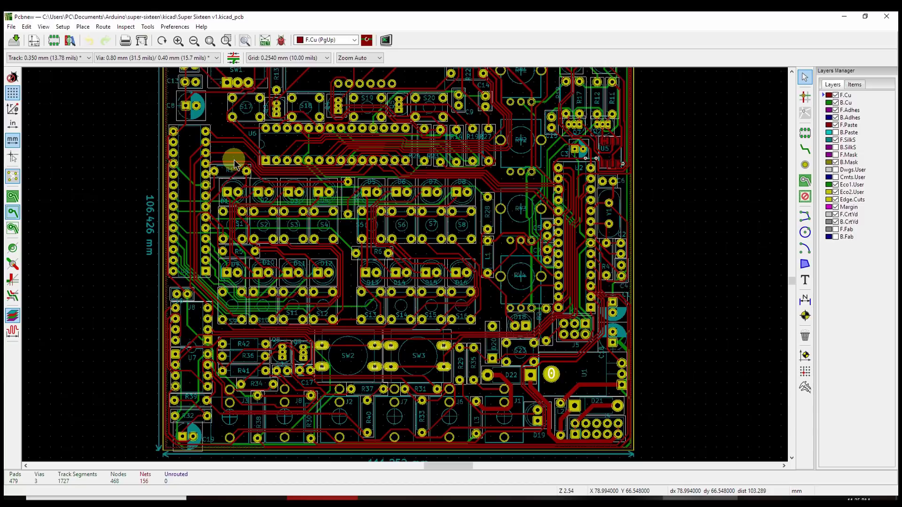
scroll(235, 165, "down", 1)
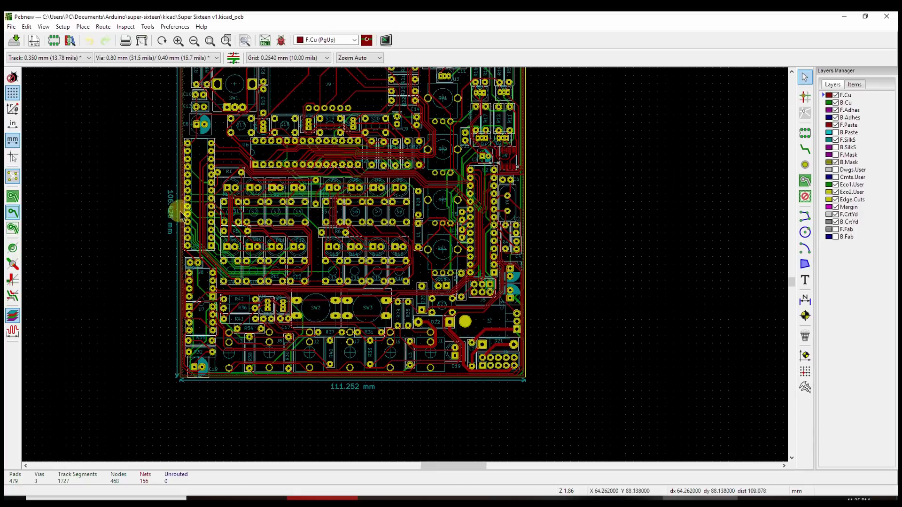
scroll(196, 210, "up", 1)
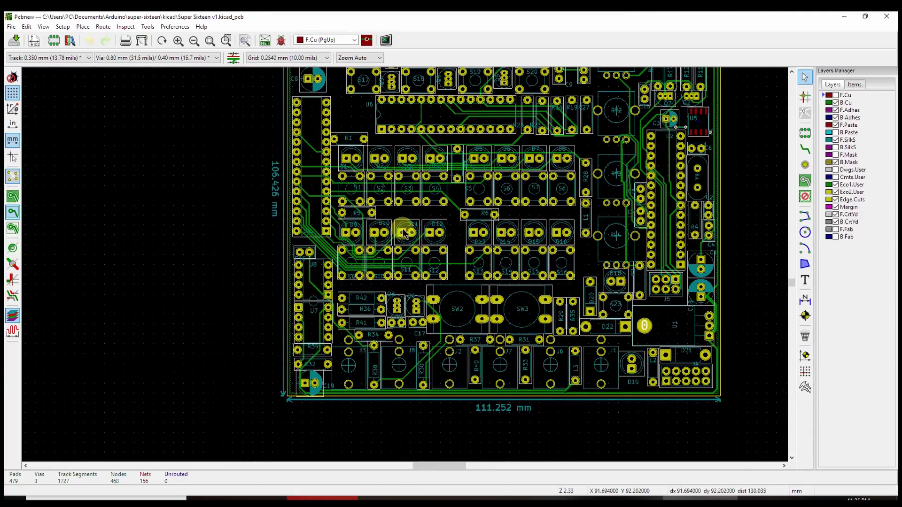
scroll(537, 238, "down", 1)
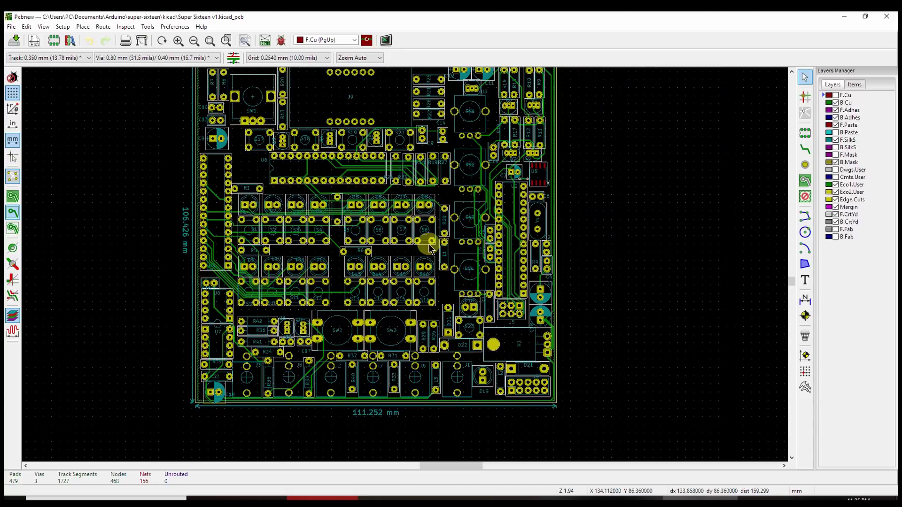
scroll(405, 269, "down", 1)
scroll(375, 321, "up", 2)
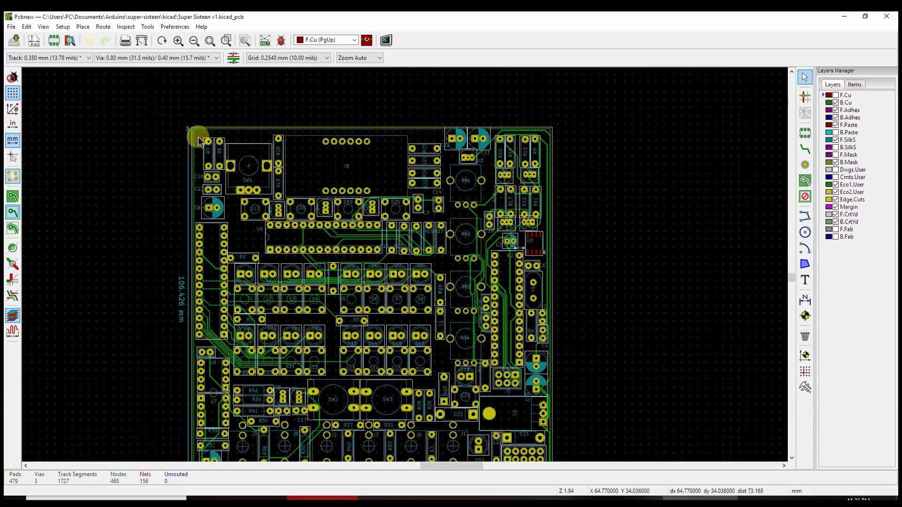
scroll(197, 139, "up", 4)
scroll(359, 315, "down", 6)
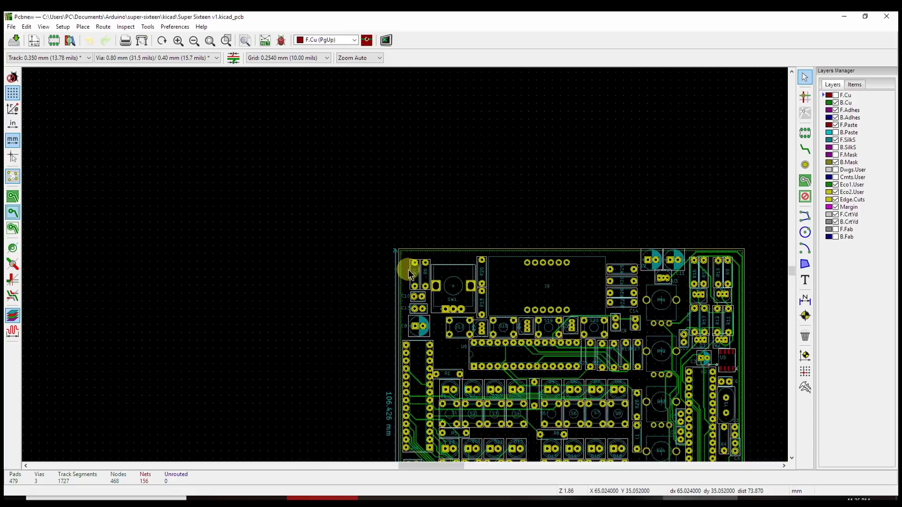
scroll(381, 270, "up", 4)
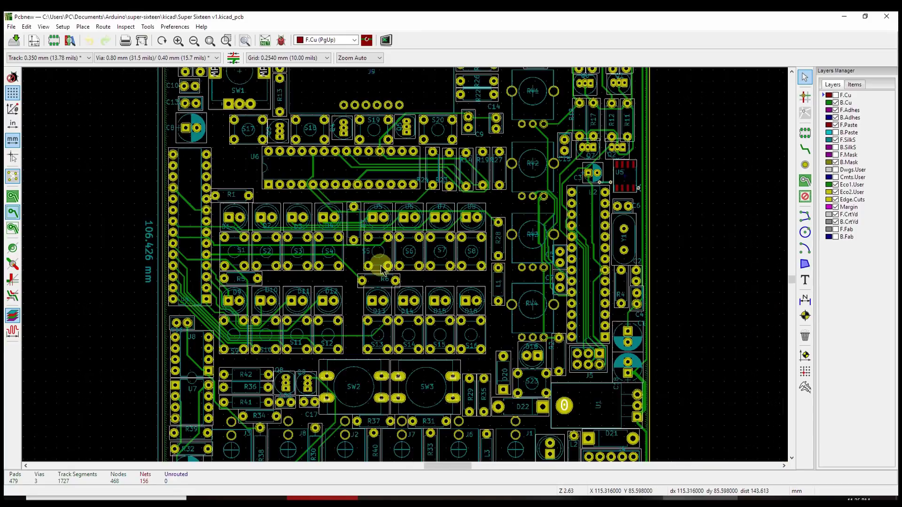
left_click(12, 198)
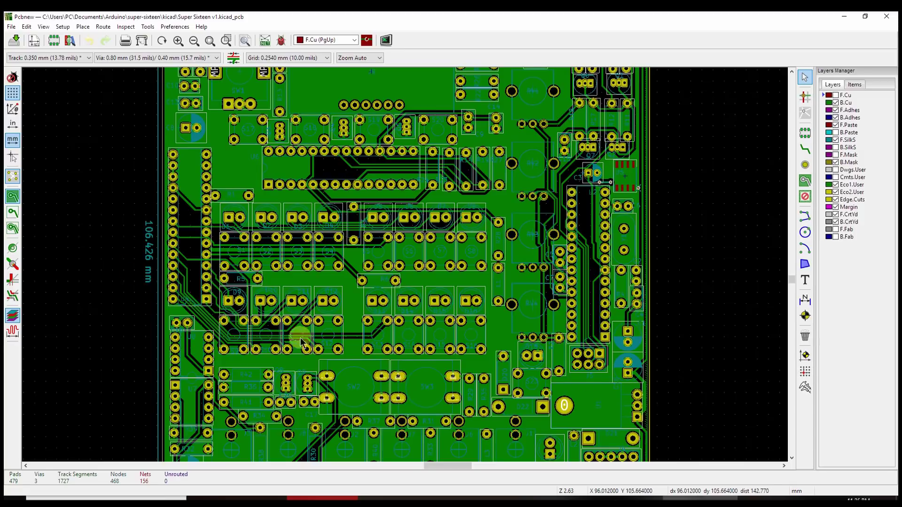
Zoom around the filled board and make F.Cu the active layer.
scroll(300, 342, "down", 2)
scroll(422, 269, "up", 2)
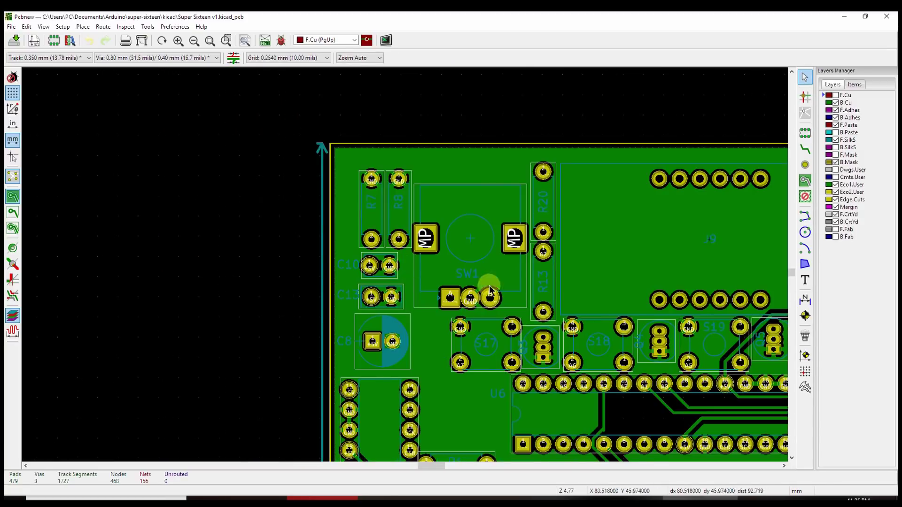
scroll(415, 269, "down", 2)
scroll(362, 271, "down", 5)
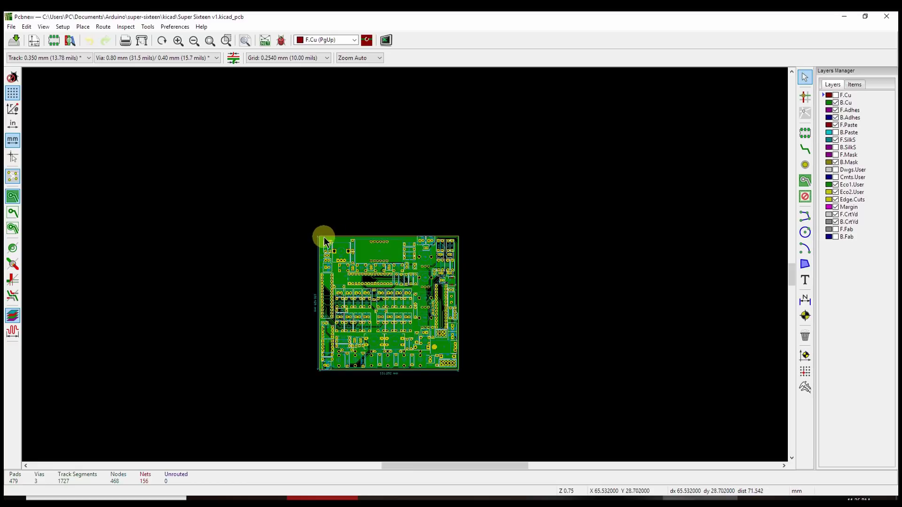
scroll(460, 361, "up", 12)
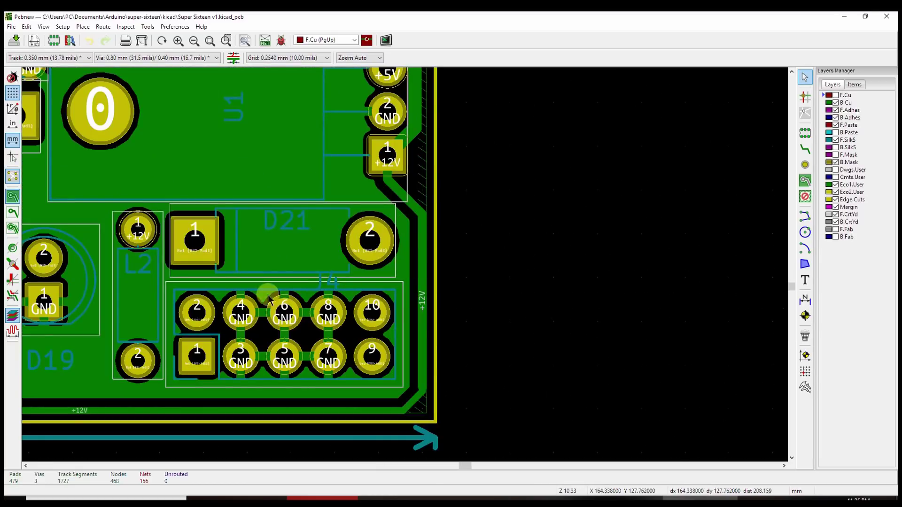
scroll(313, 354, "down", 6)
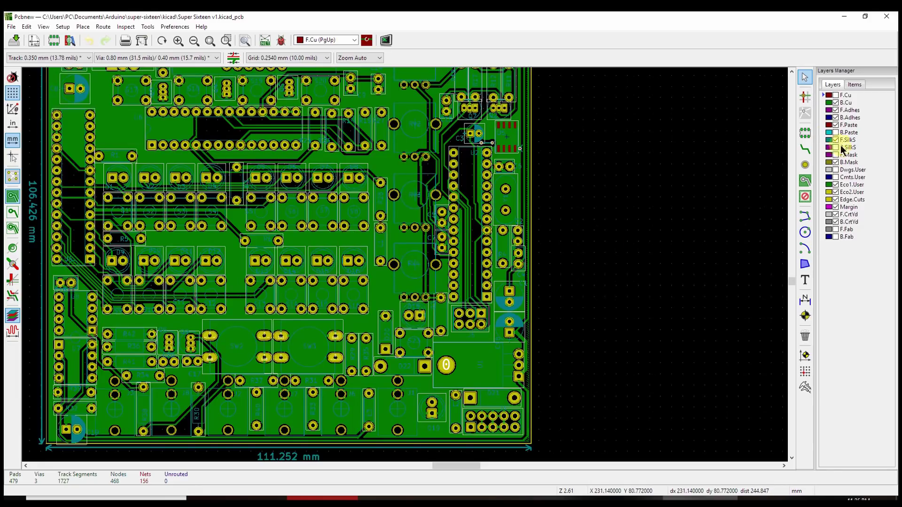
left_click(835, 94)
Make the B.Cu bottom tracks visible again alongside front copper.
scroll(81, 88, "down", 1)
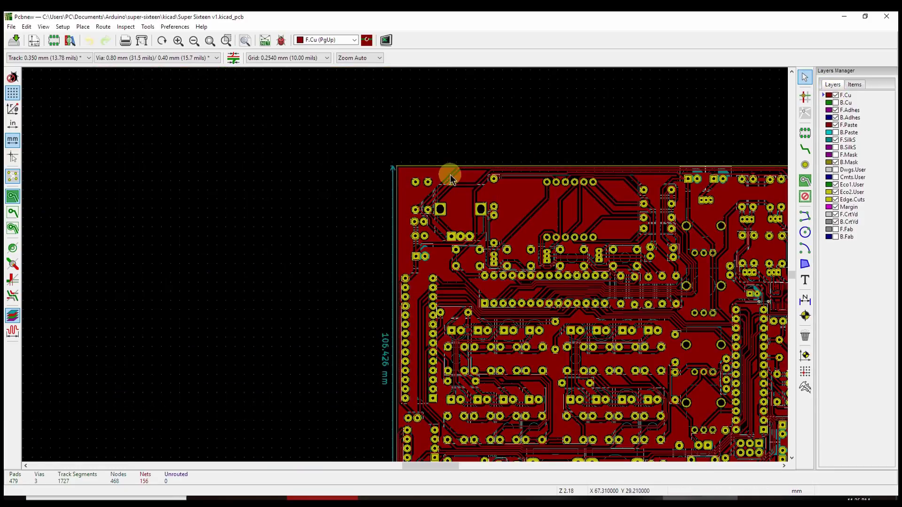
scroll(408, 263, "down", 1)
scroll(407, 264, "up", 4)
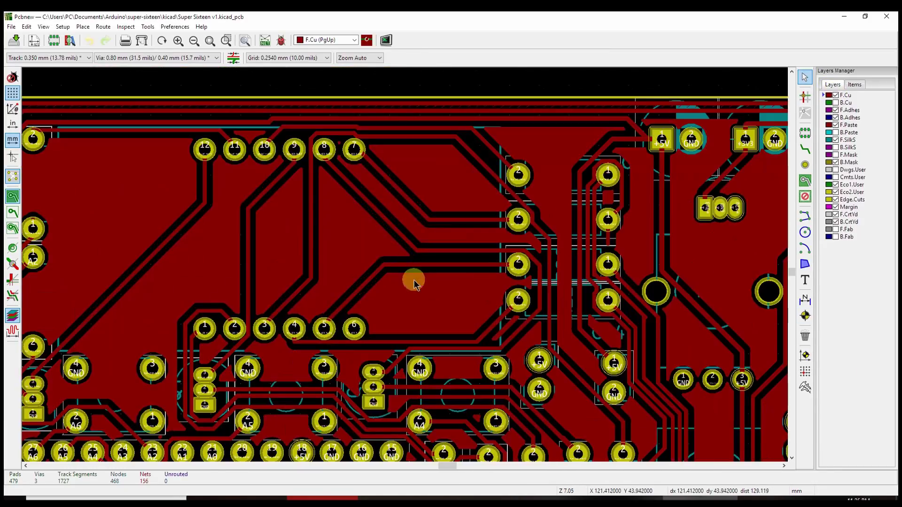
scroll(424, 323, "up", 1)
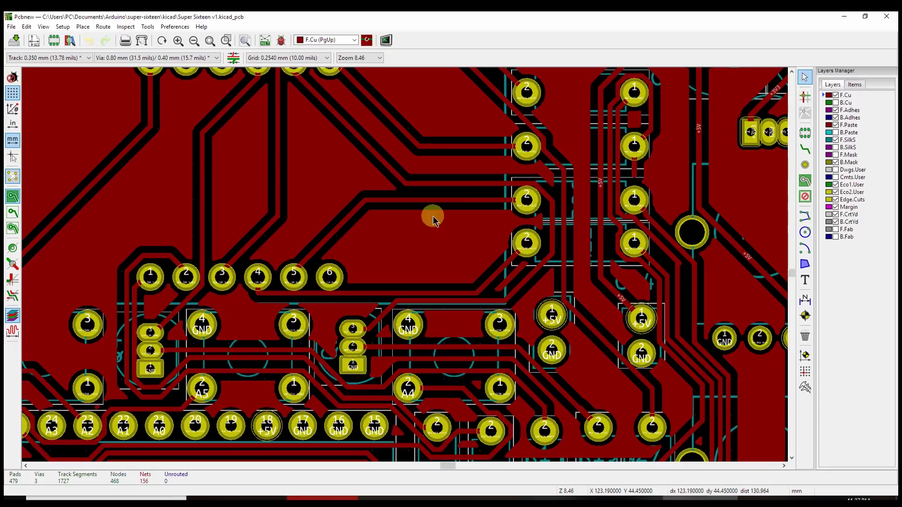
scroll(405, 264, "down", 5)
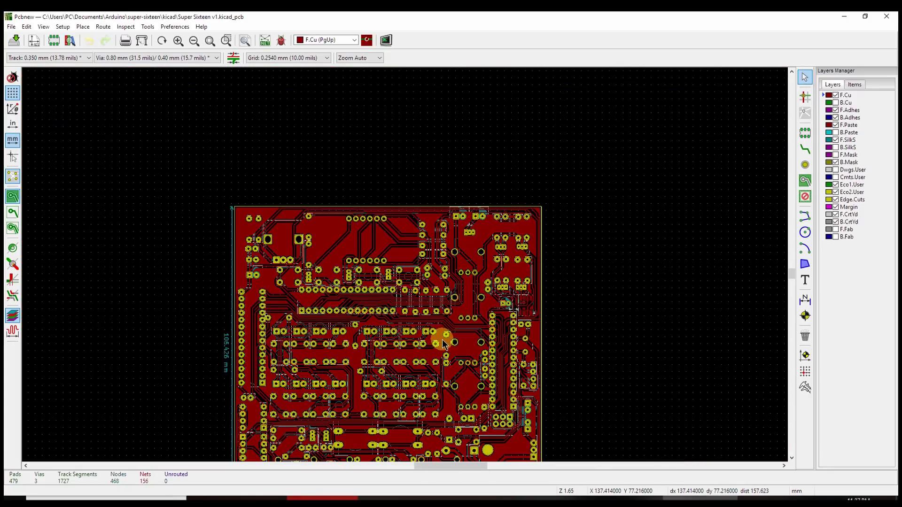
left_click(836, 101)
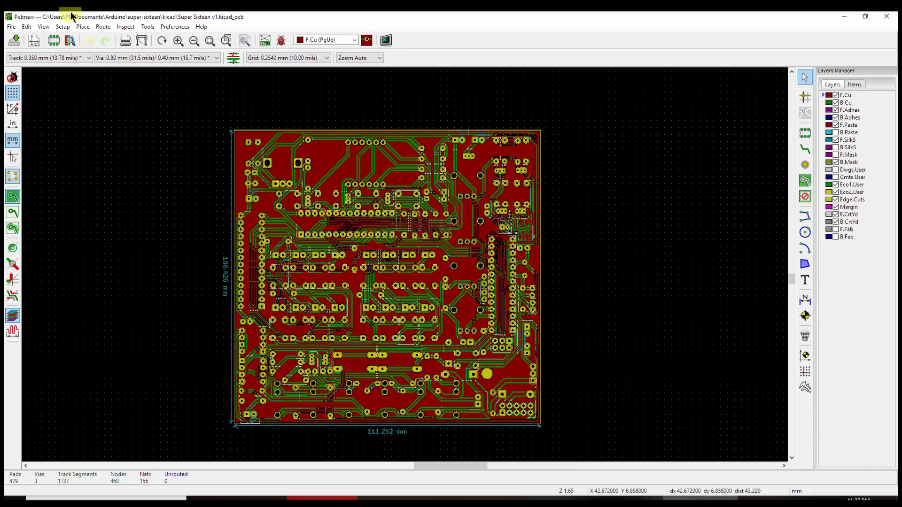
left_click(10, 27)
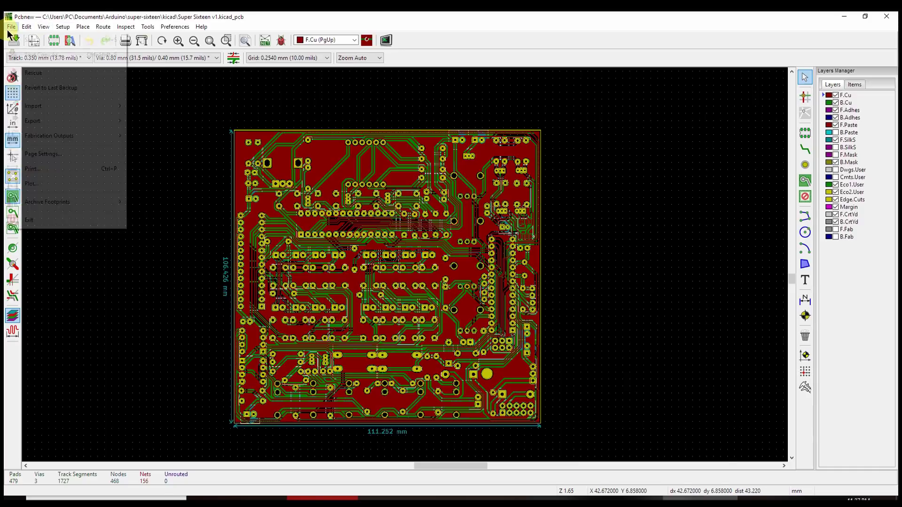
Configure a PDF plot with only F.Cu included, B.Cu excluded, and mirroring enabled.
left_click(33, 184)
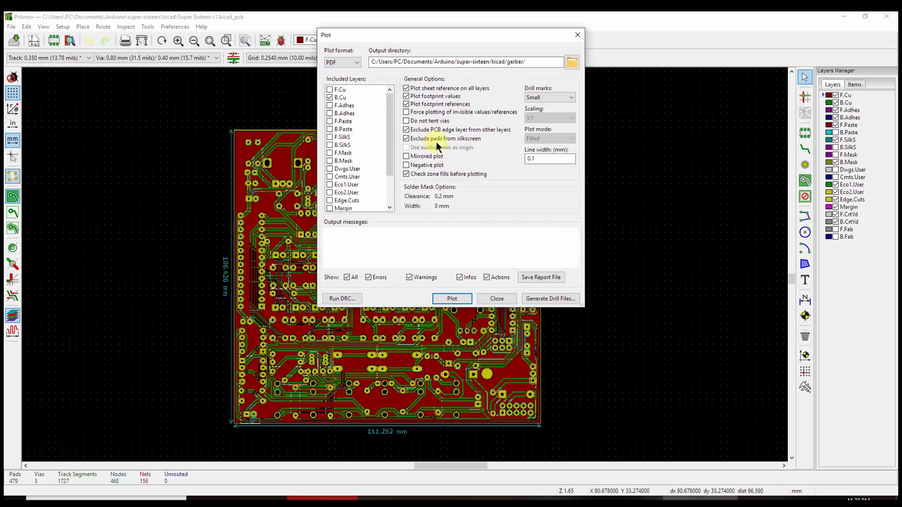
left_click(330, 97)
left_click(329, 90)
left_click(424, 157)
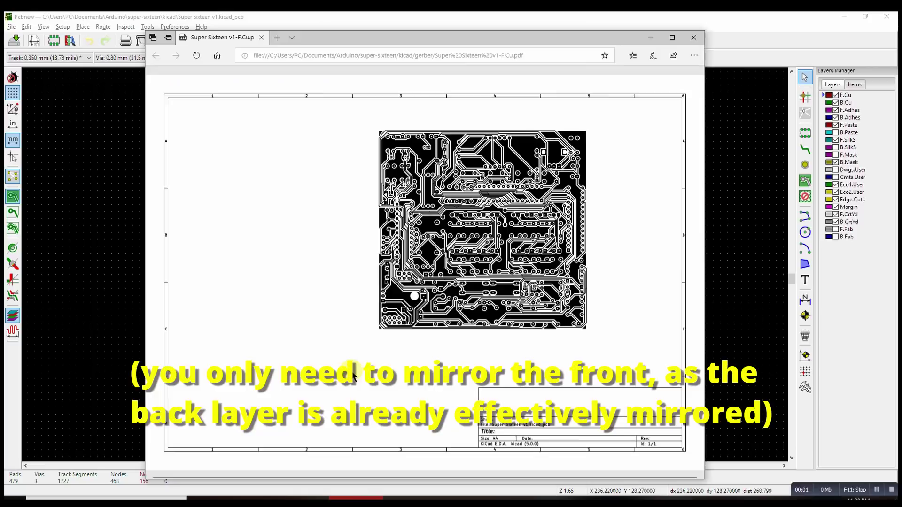